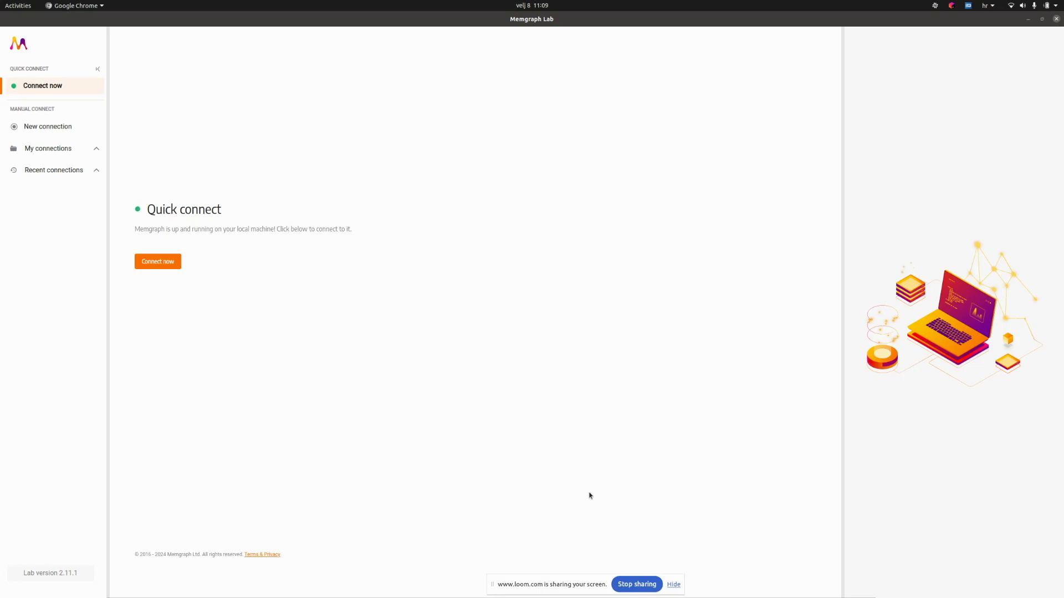
Connect to the local Memgraph instance and load the Python dependency vulnerabilities template dataset.
click(671, 585)
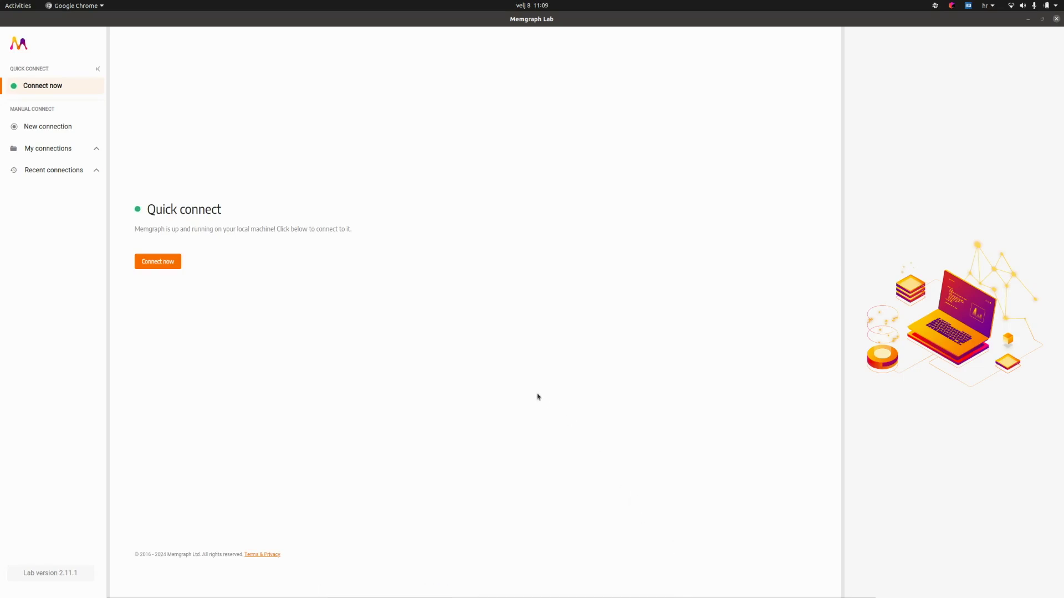
click(166, 268)
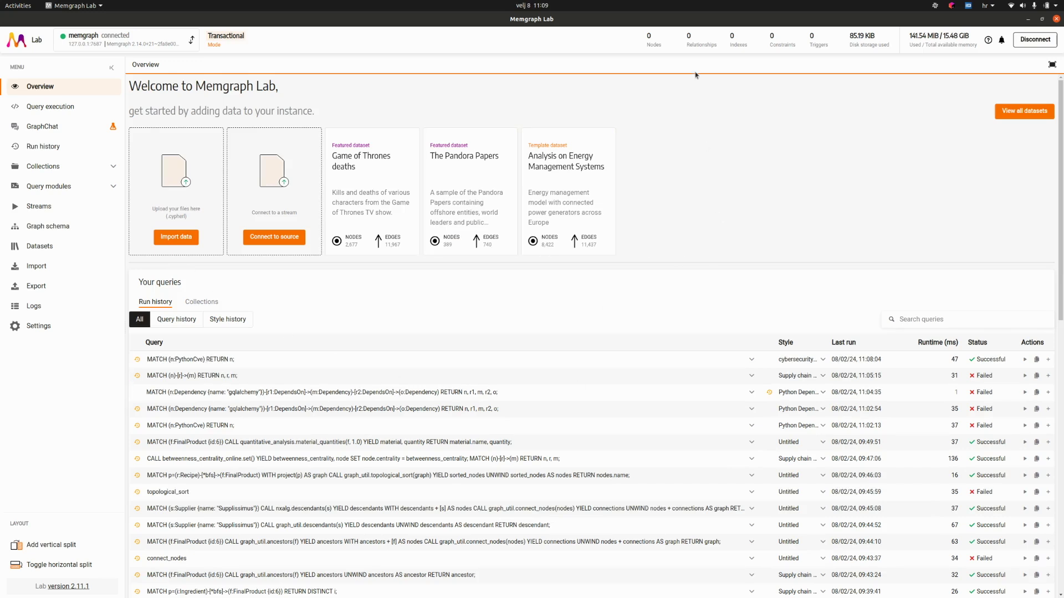
click(55, 247)
scroll(606, 367, down, 5)
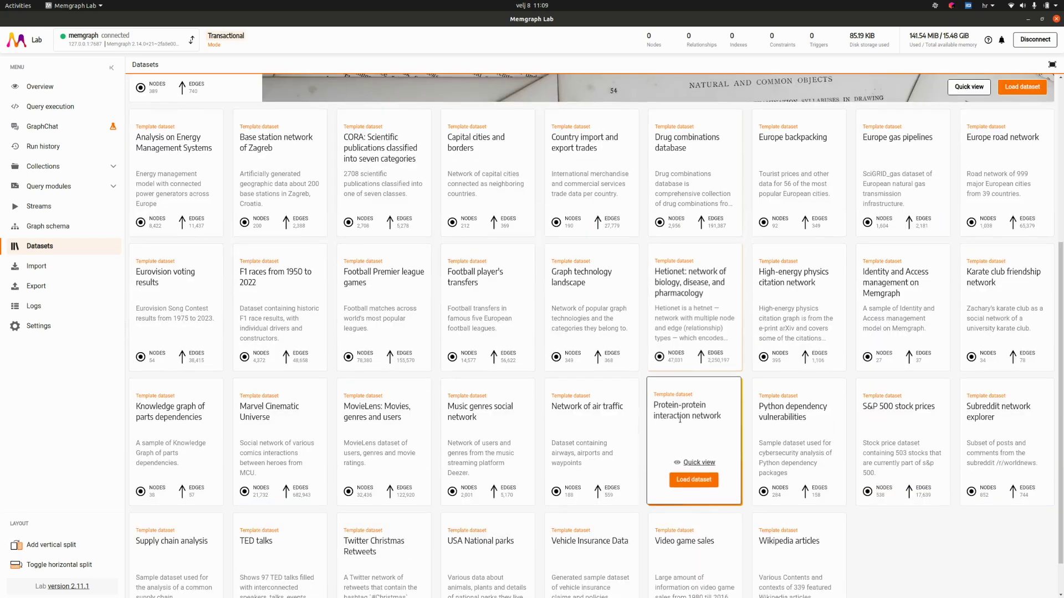
mouse_move(795, 468)
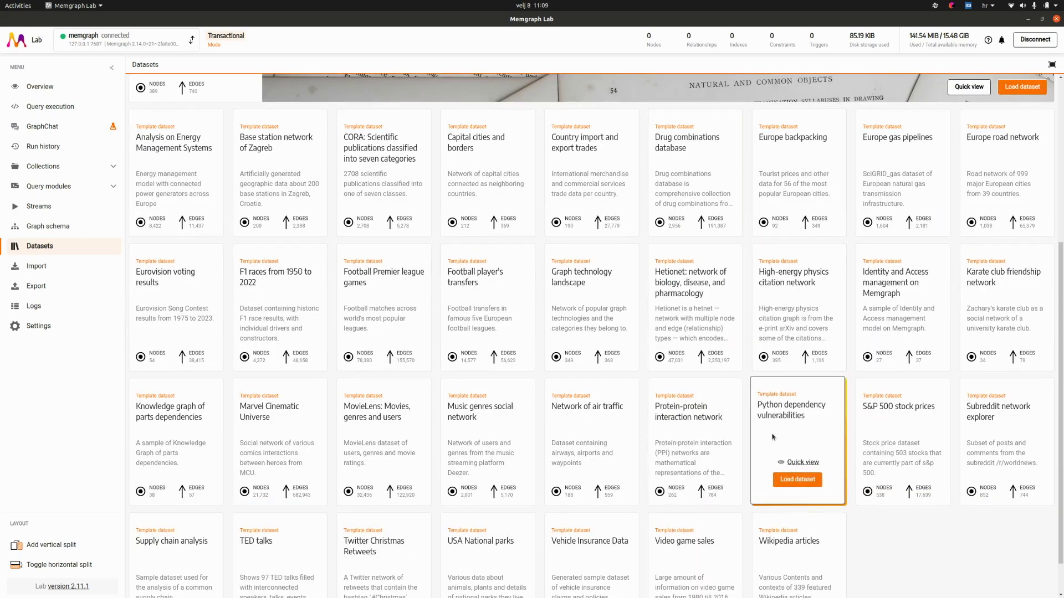
click(797, 480)
click(625, 147)
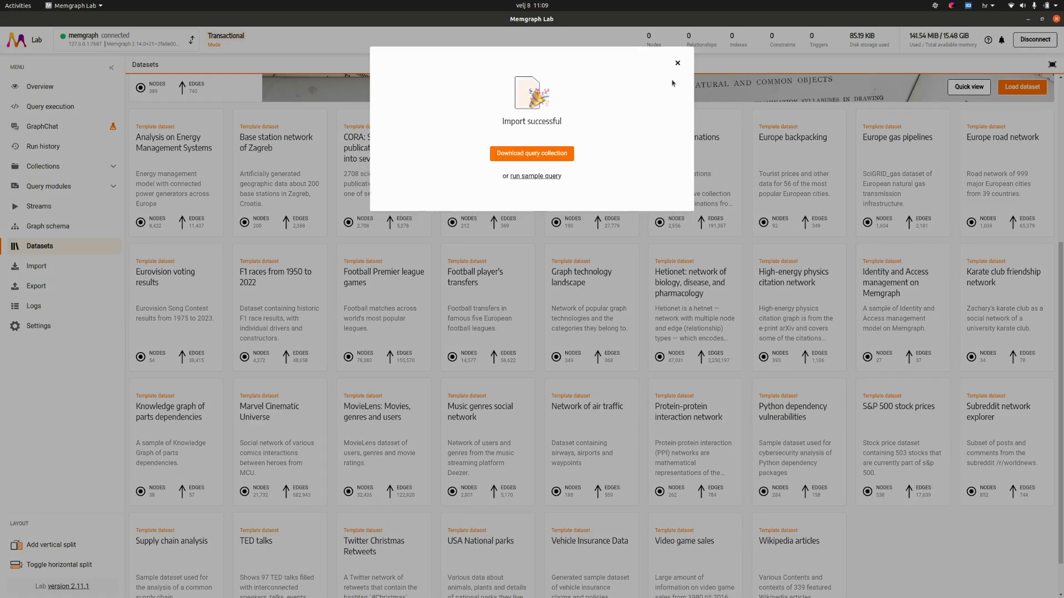
click(681, 65)
Check the node count, relationship count and memory usage of the instance with the loaded dataset.
double_click(651, 35)
double_click(691, 35)
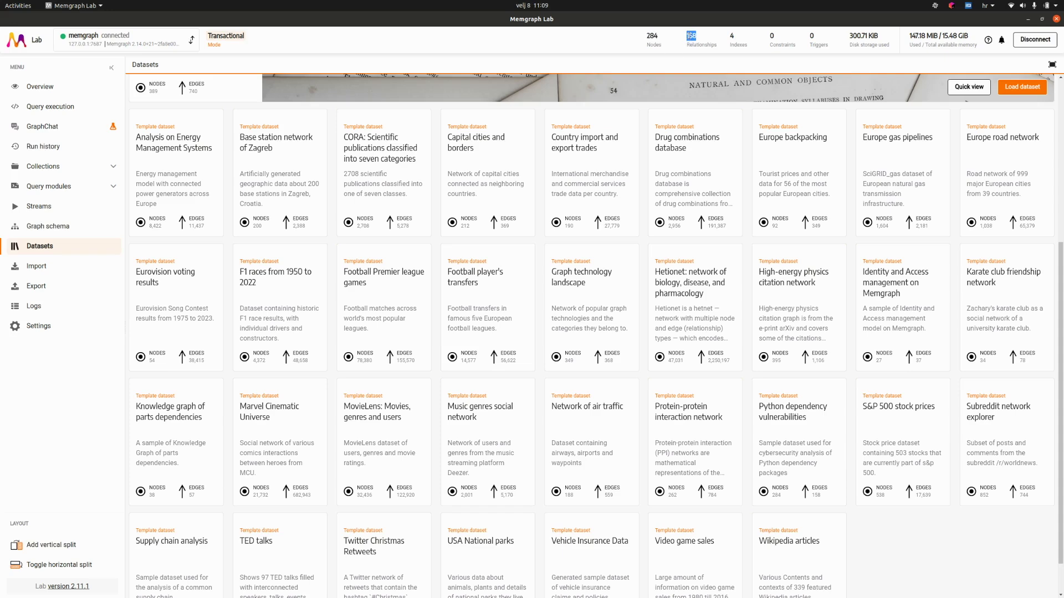
double_click(931, 35)
triple_click(932, 35)
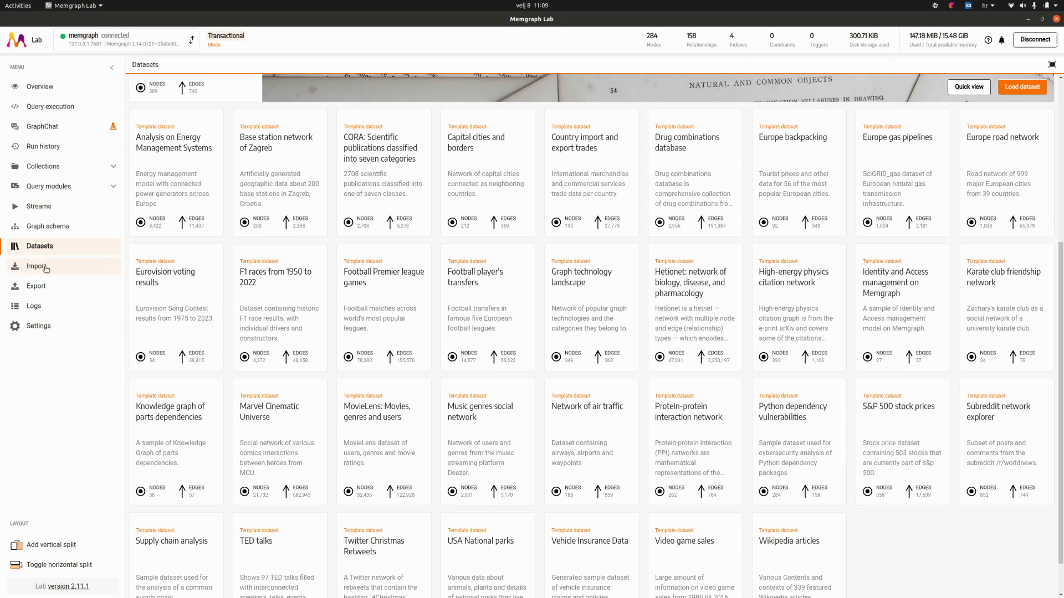
Generate the graph schema and move the Dependency node farther away from the PythonCve node.
click(53, 227)
click(590, 329)
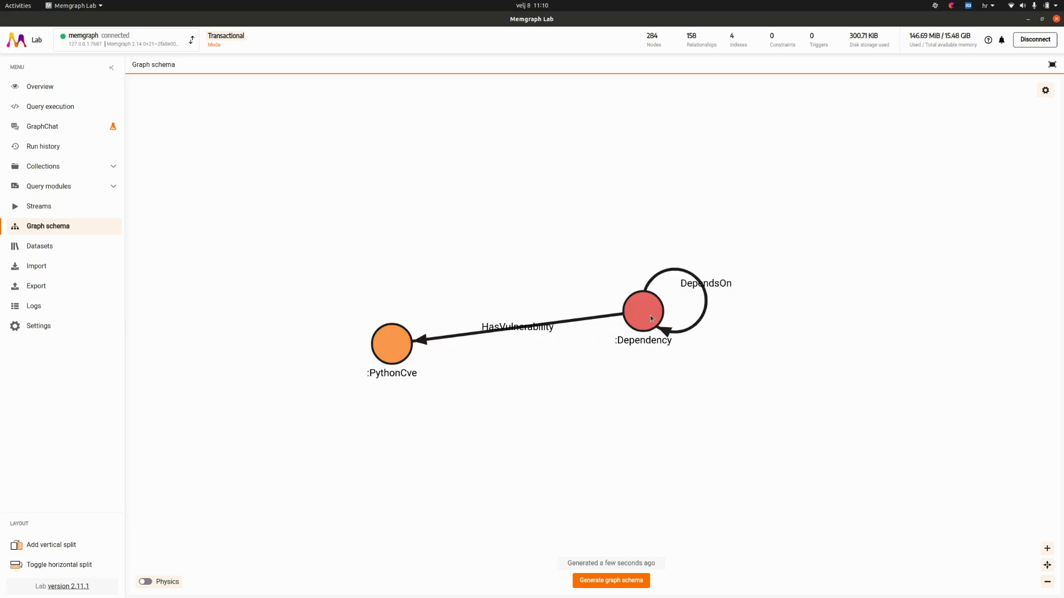
drag(640, 306, 696, 299)
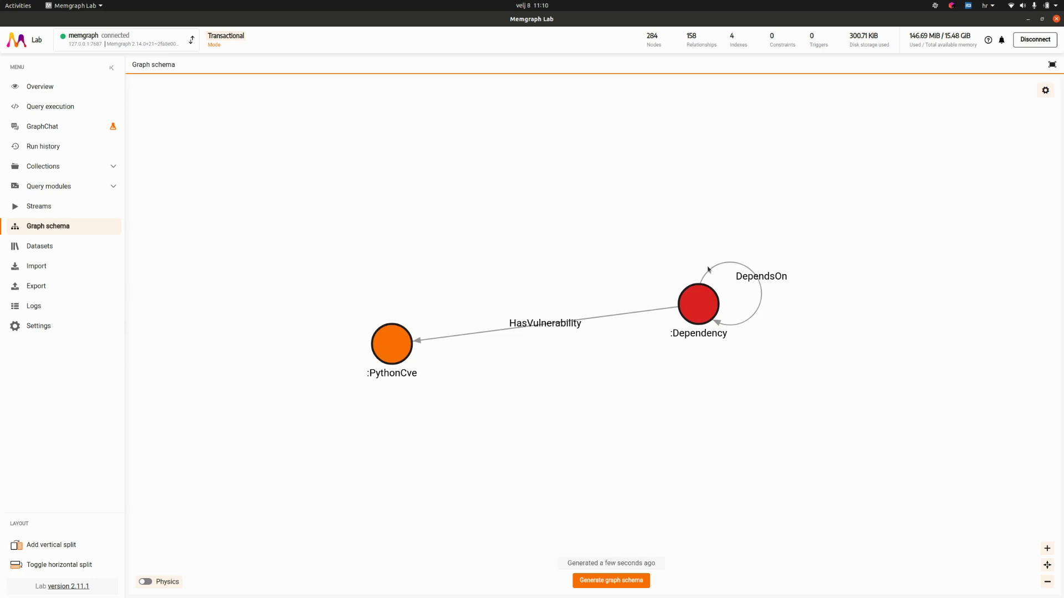
Examine the properties of the Dependency node and of the PythonCve node, including name, status, description and minimum and maximum version.
click(697, 306)
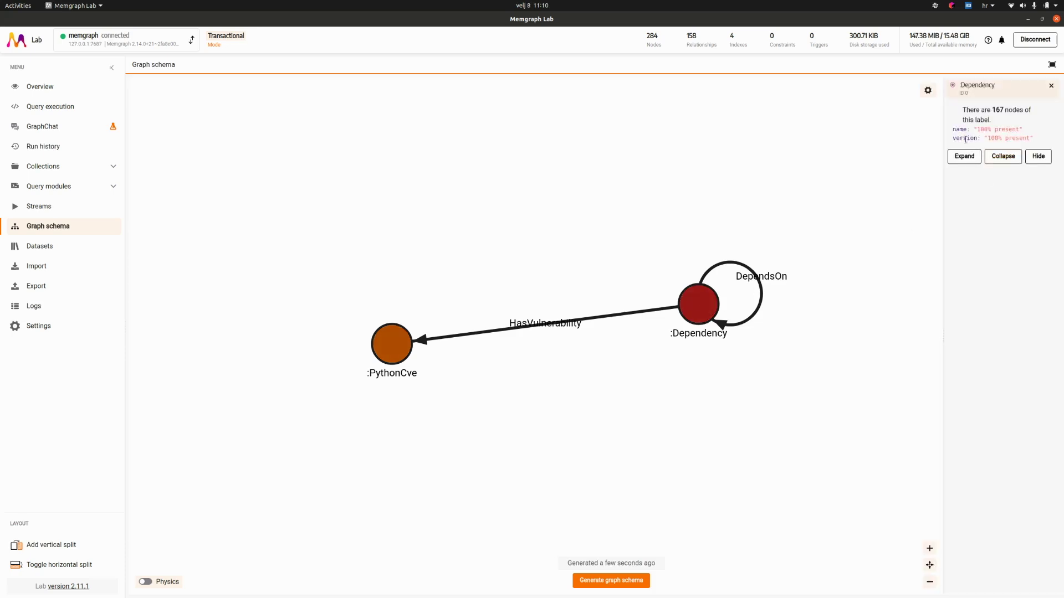
click(875, 148)
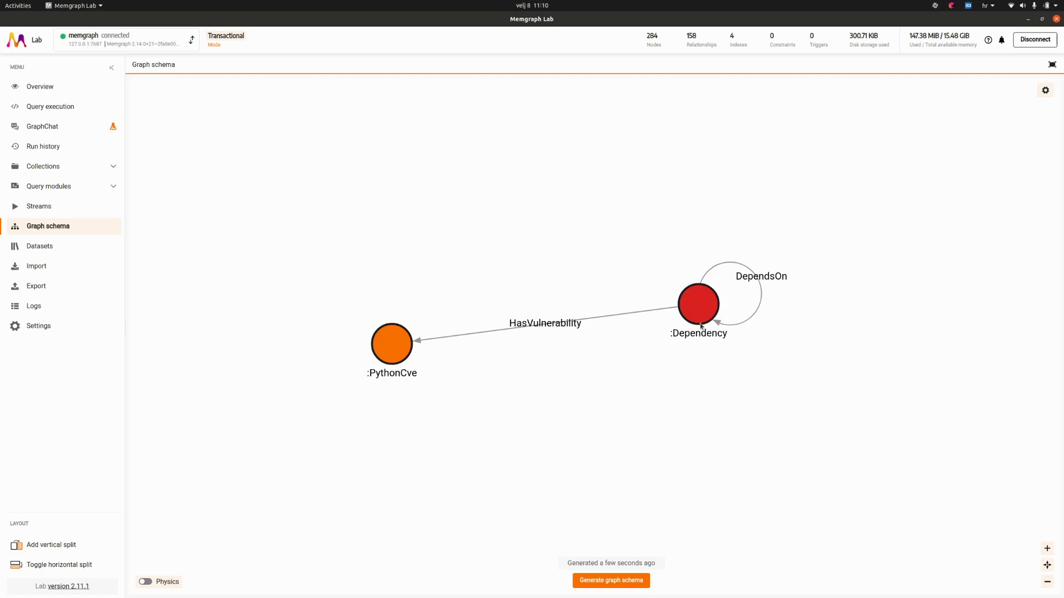
click(393, 342)
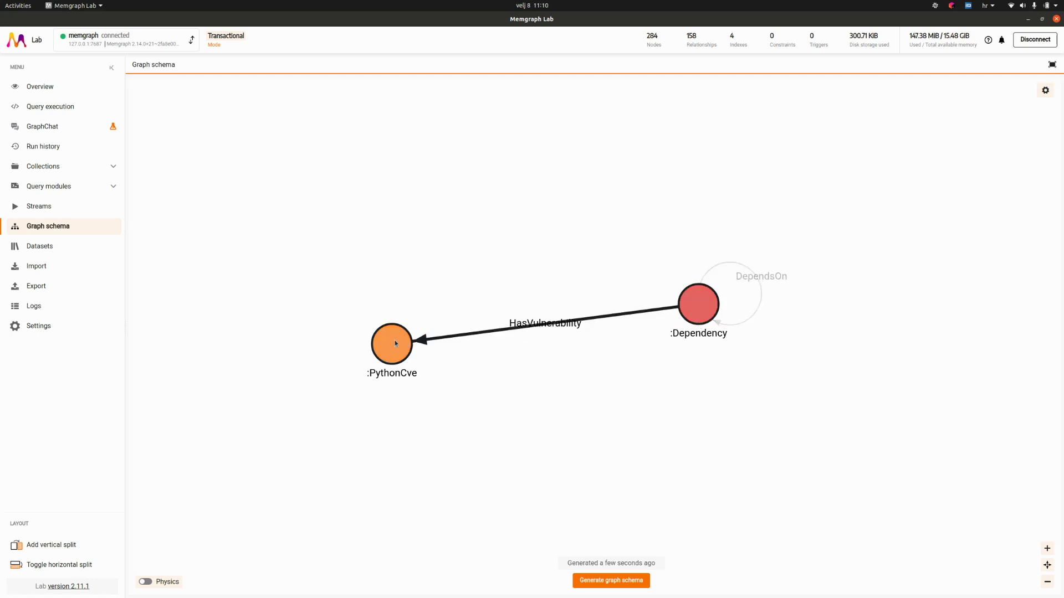
double_click(960, 129)
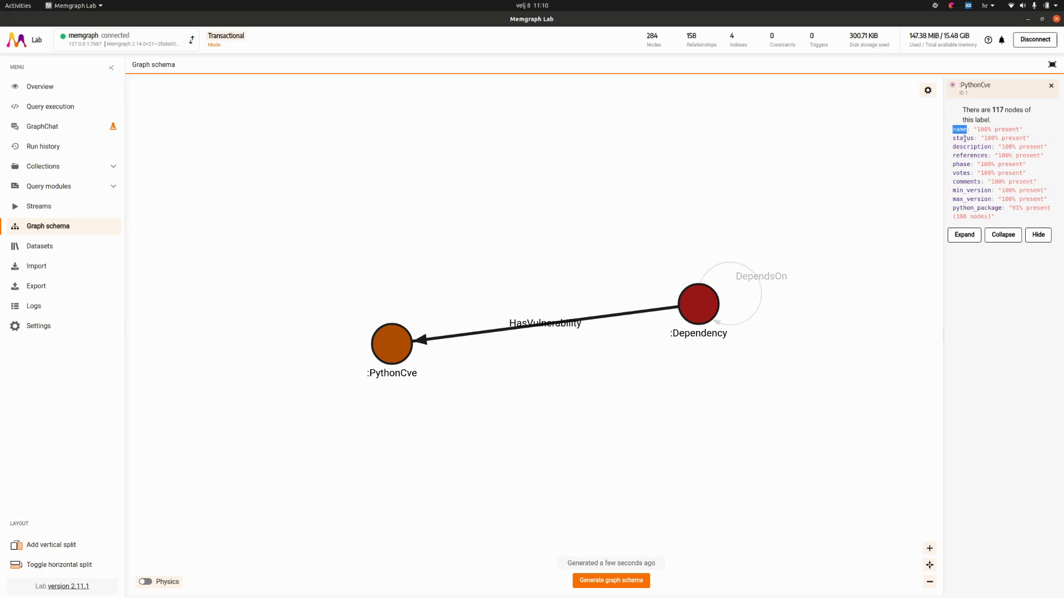
double_click(962, 138)
double_click(968, 146)
double_click(958, 190)
double_click(965, 199)
click(1056, 91)
double_click(1053, 87)
Open the Python CVE query collection and expand the query "List all Python library vulnerabilities".
click(45, 166)
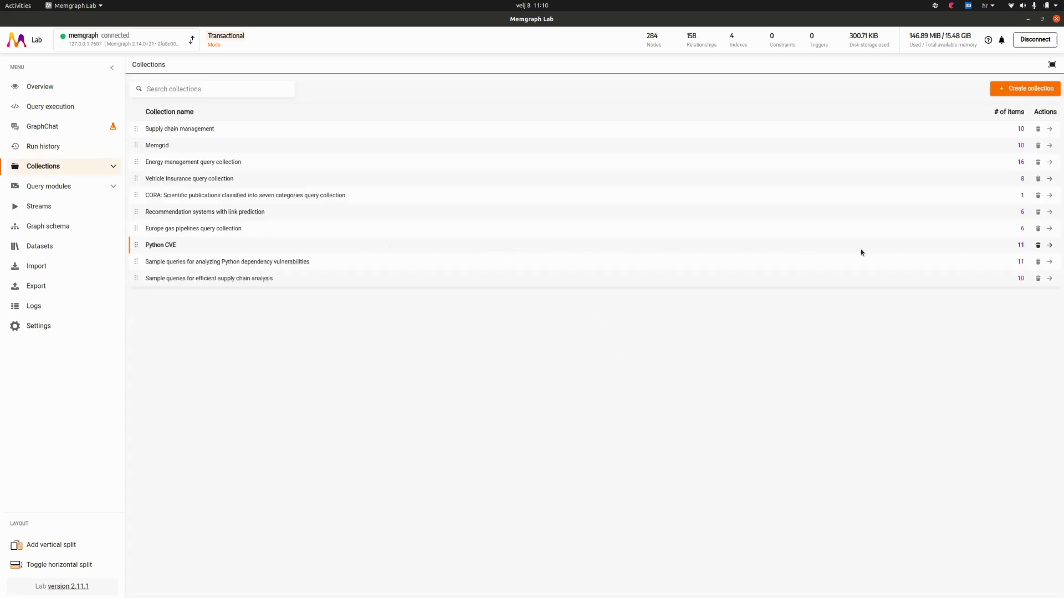
click(1049, 245)
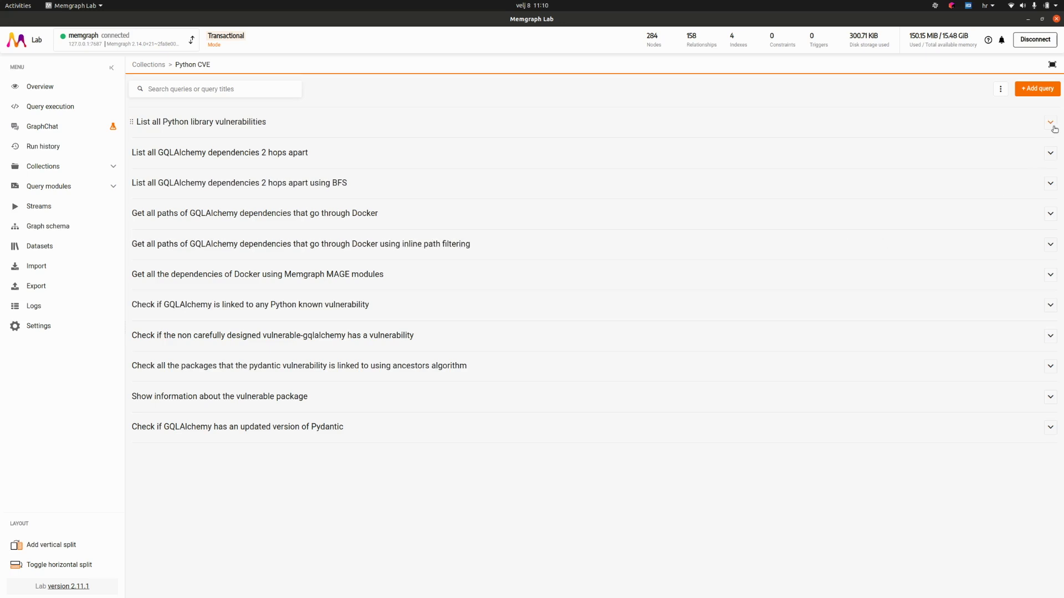
click(134, 122)
click(277, 197)
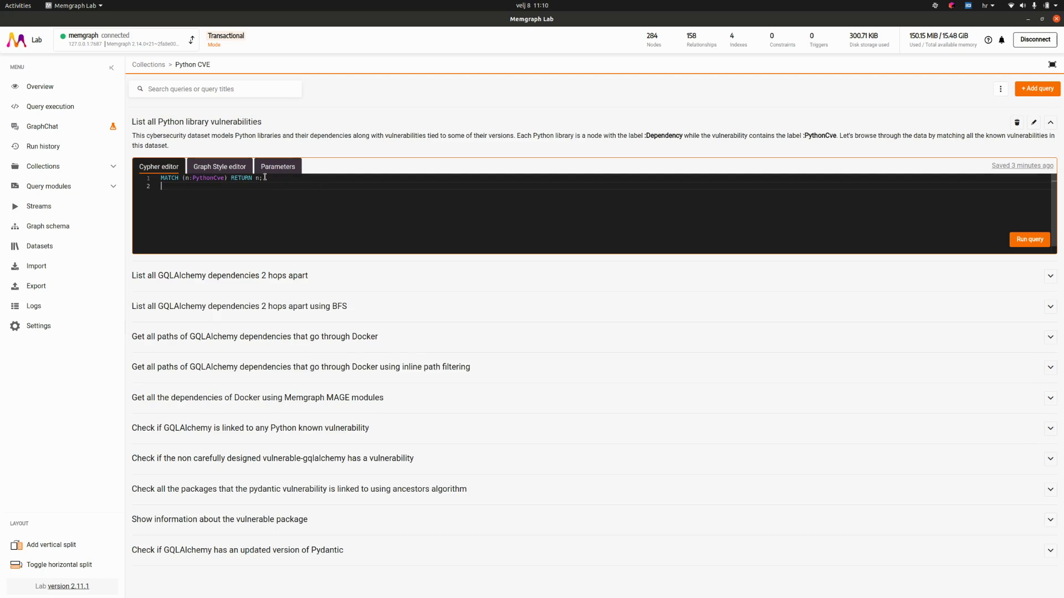
Review the query's graph style code and run the Cypher query that returns all PythonCve nodes.
click(238, 170)
scroll(283, 210, down, 3)
scroll(282, 210, up, 3)
click(161, 167)
click(1026, 239)
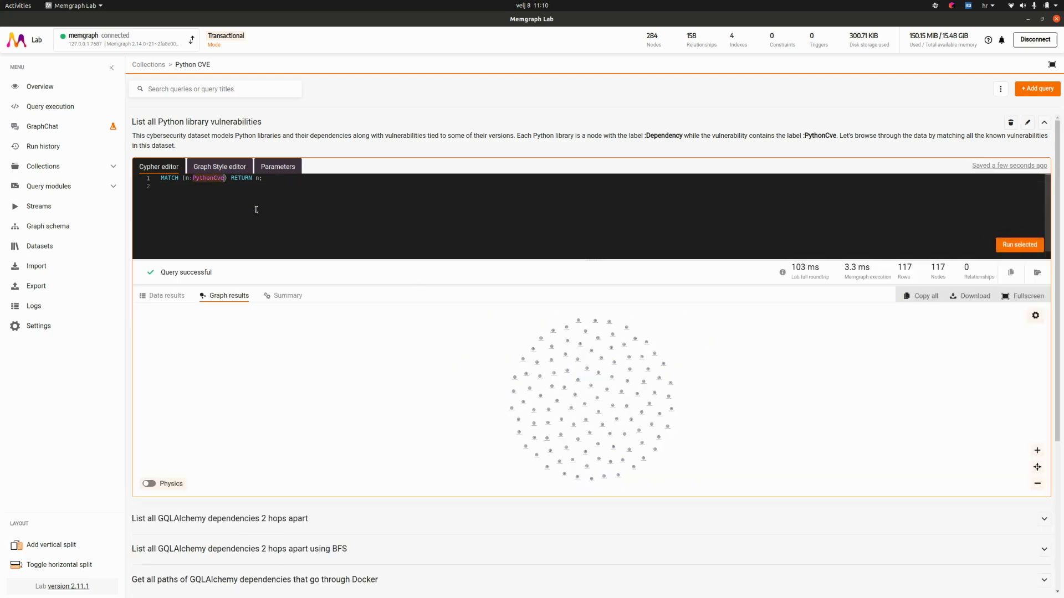
Examine the individual CVE nodes in the graph results of the library vulnerabilities query.
scroll(598, 410, up, 2)
scroll(598, 412, up, 8)
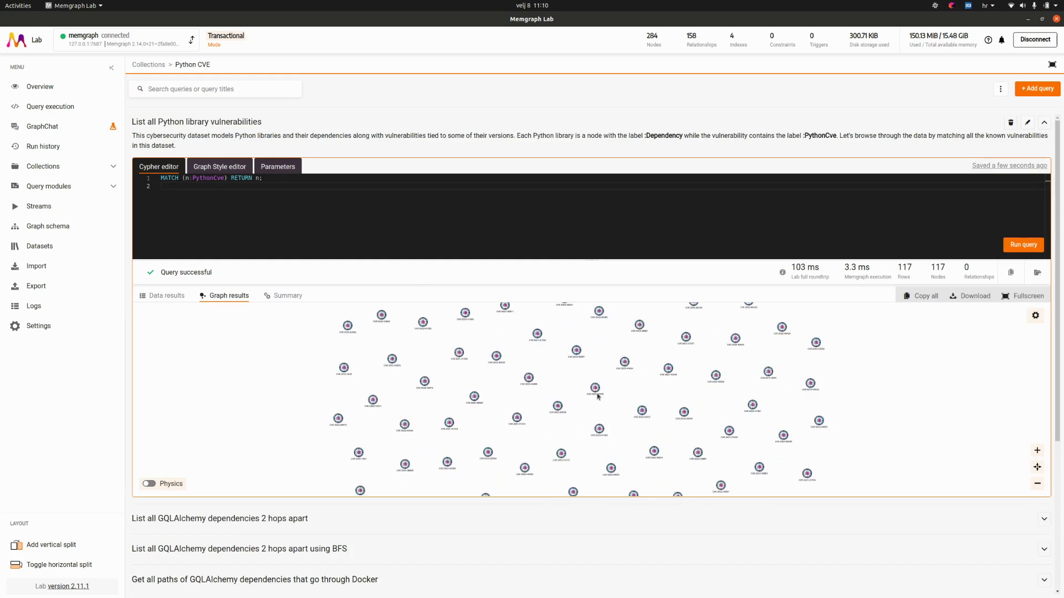
scroll(605, 433, right, 5)
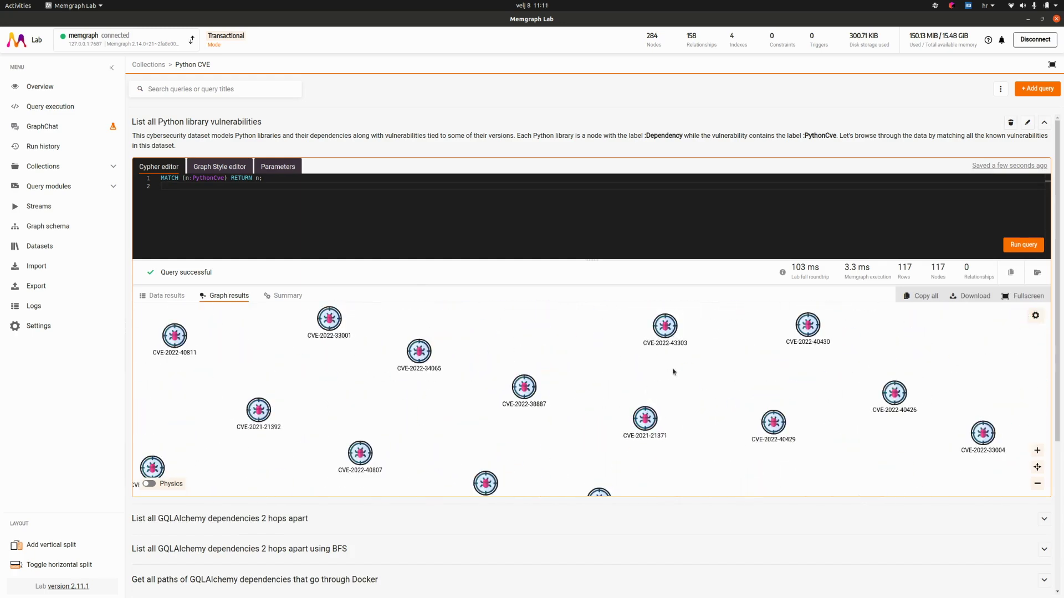
scroll(654, 383, down, 5)
scroll(680, 381, down, 2)
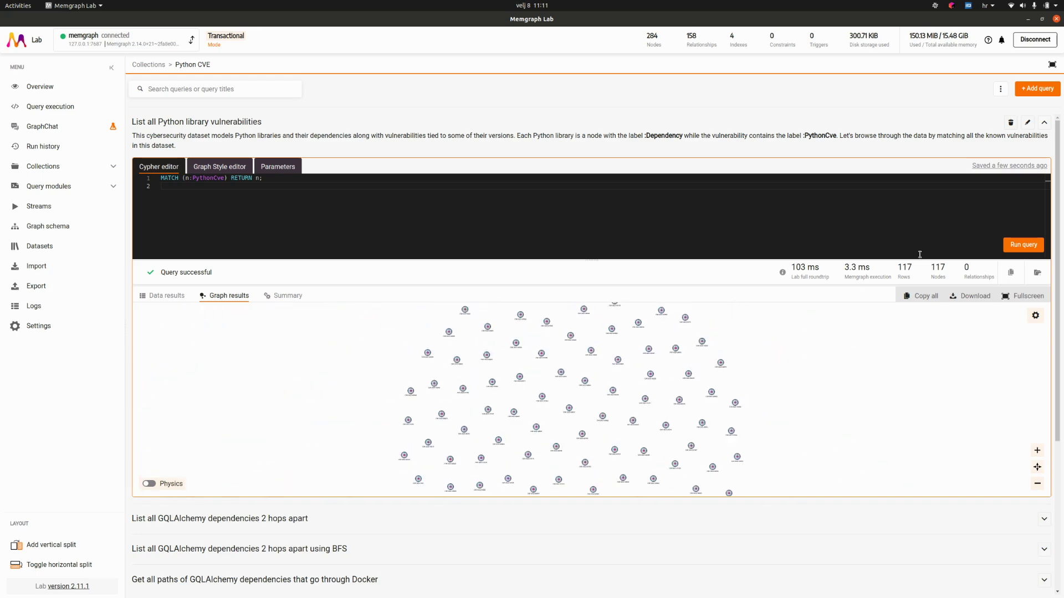
Expand the query "List all GQLAlchemy dependencies 2 hops apart" and look over the CVE graph above it once more.
scroll(1035, 263, down, 4)
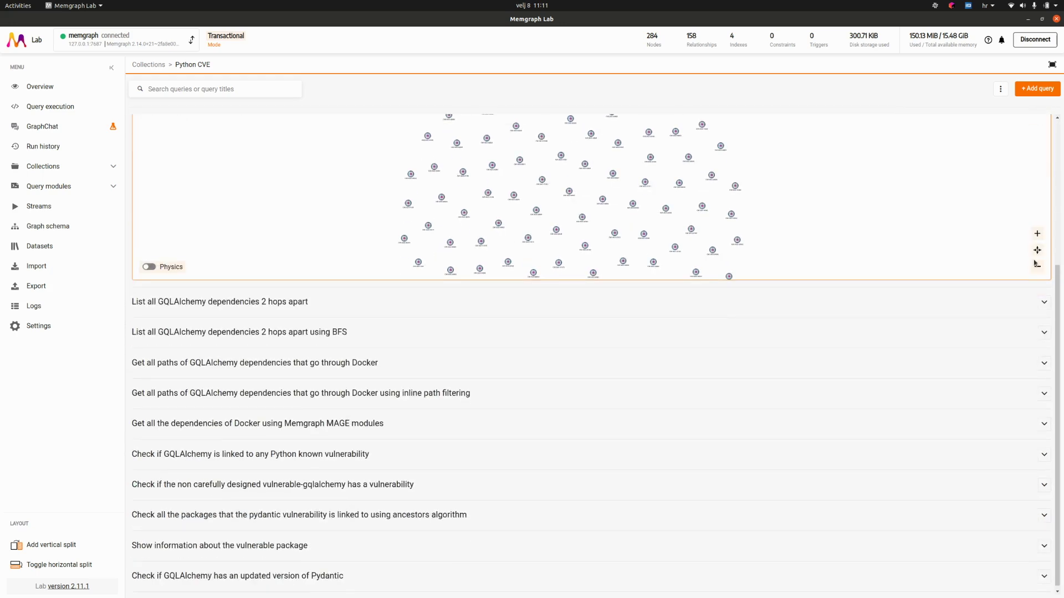
click(1044, 302)
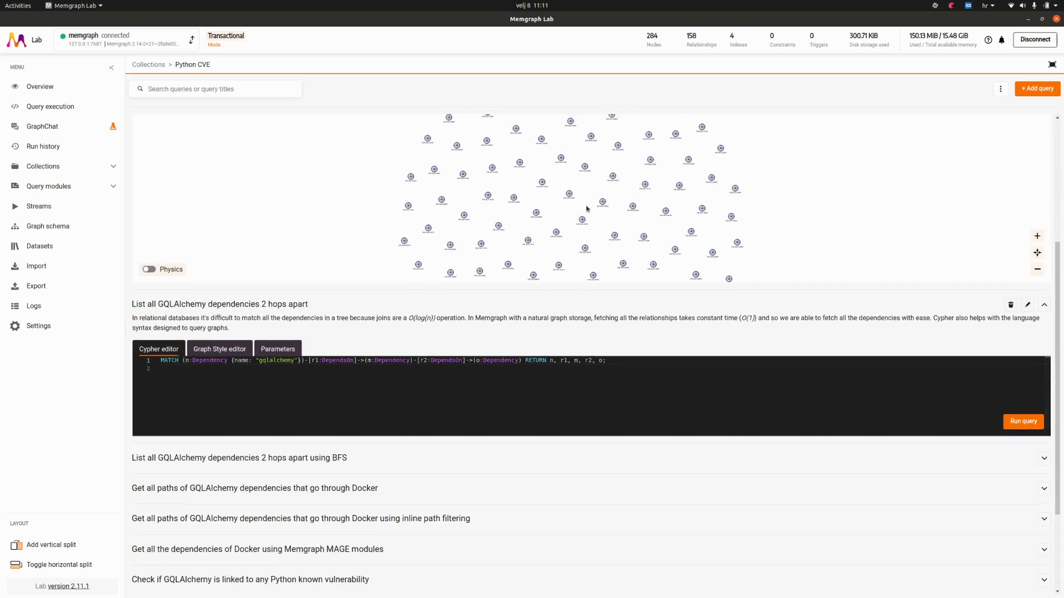
scroll(588, 206, up, 3)
scroll(620, 292, up, 2)
scroll(620, 293, up, 3)
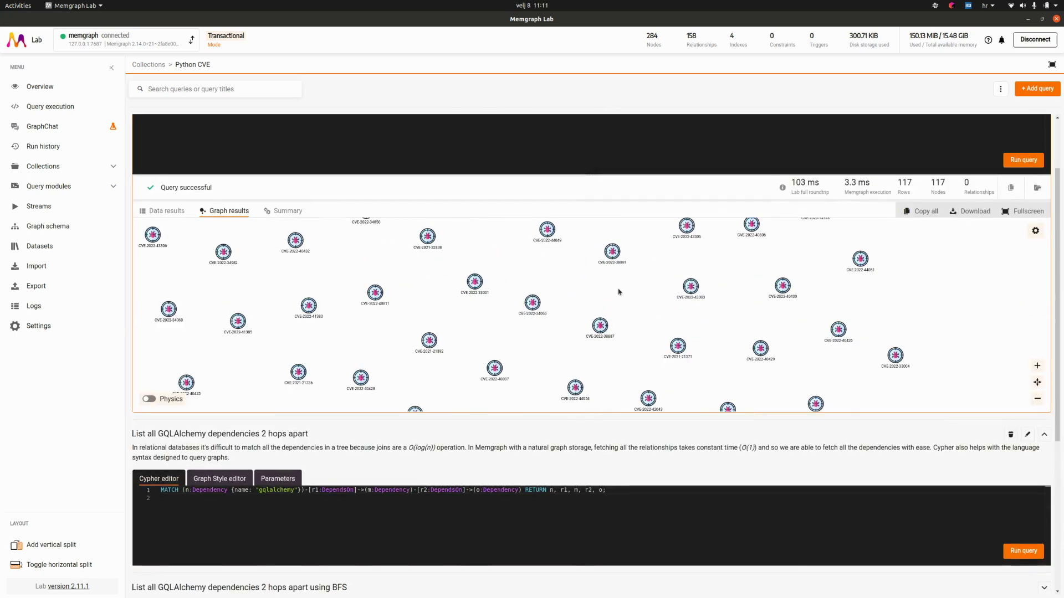
scroll(617, 292, down, 1)
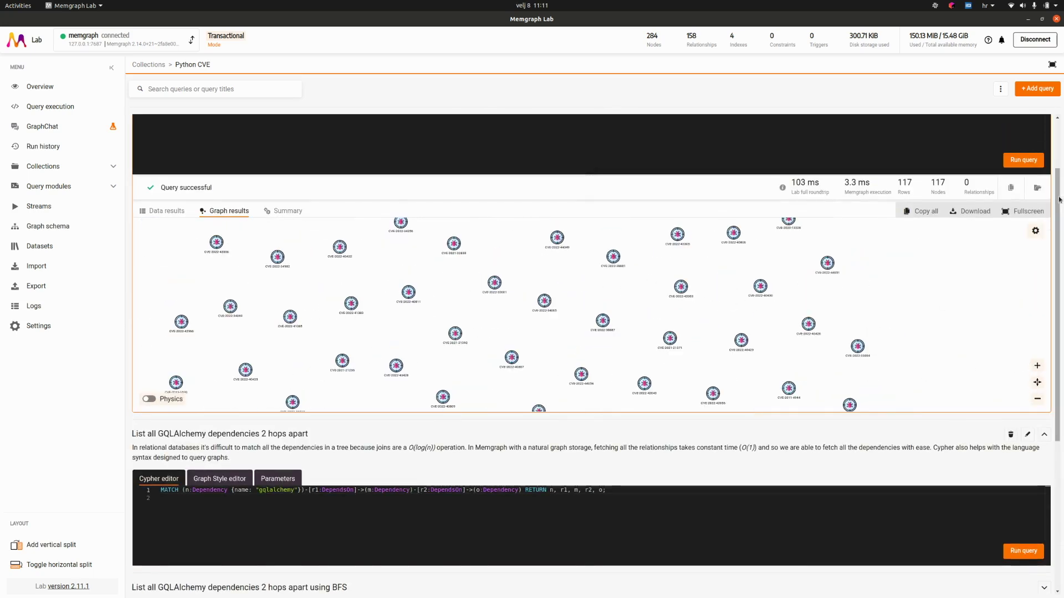
scroll(731, 299, down, 5)
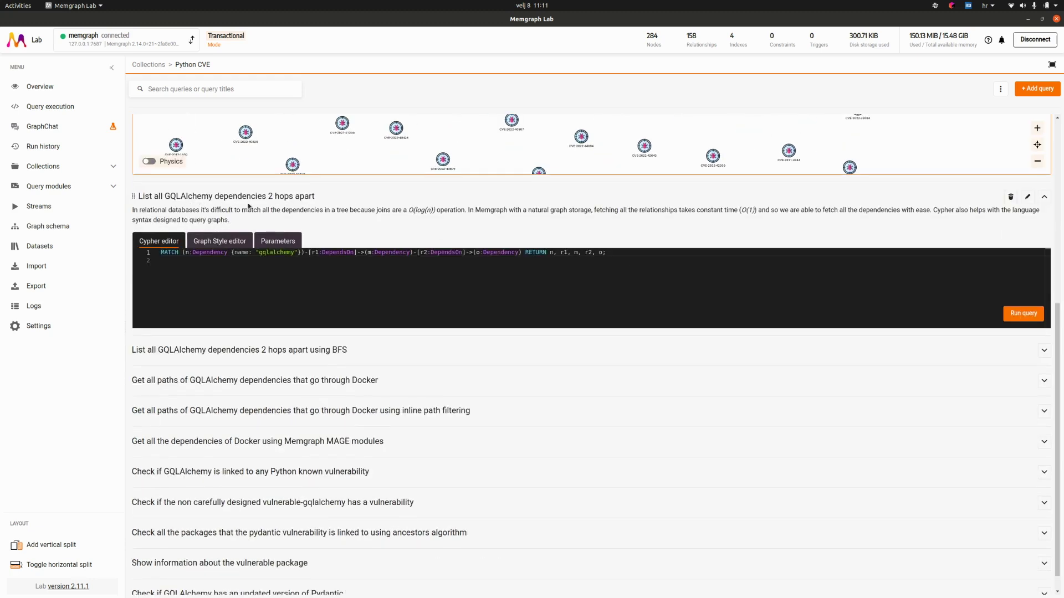
Examine the two-hop query's Dependency labels, DependsOn relationships, r1 and r2 variables and gqlalchemy name filter.
click(207, 262)
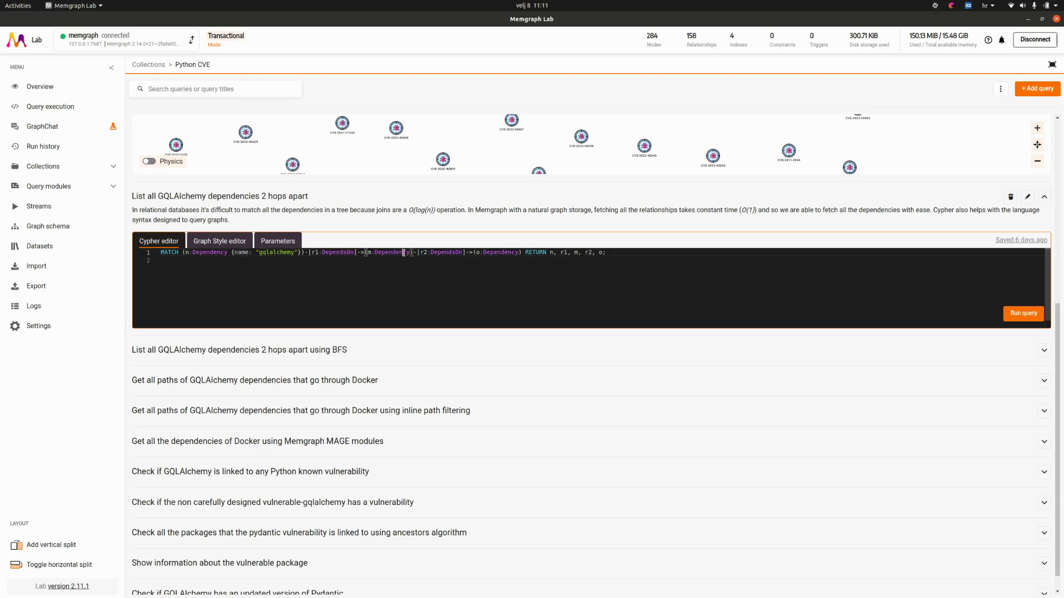
click(447, 253)
double_click(502, 253)
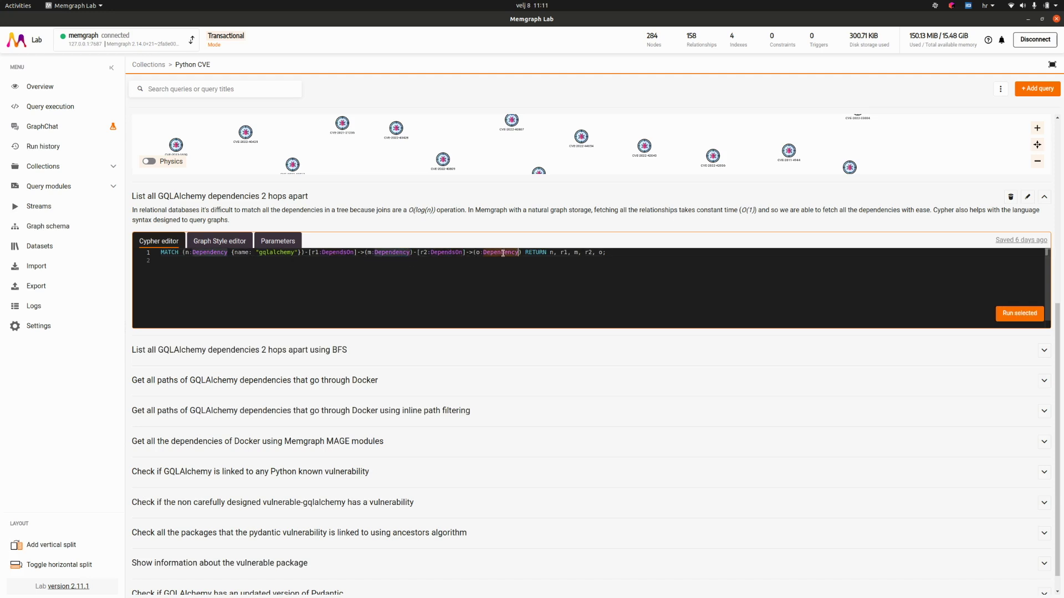
double_click(442, 253)
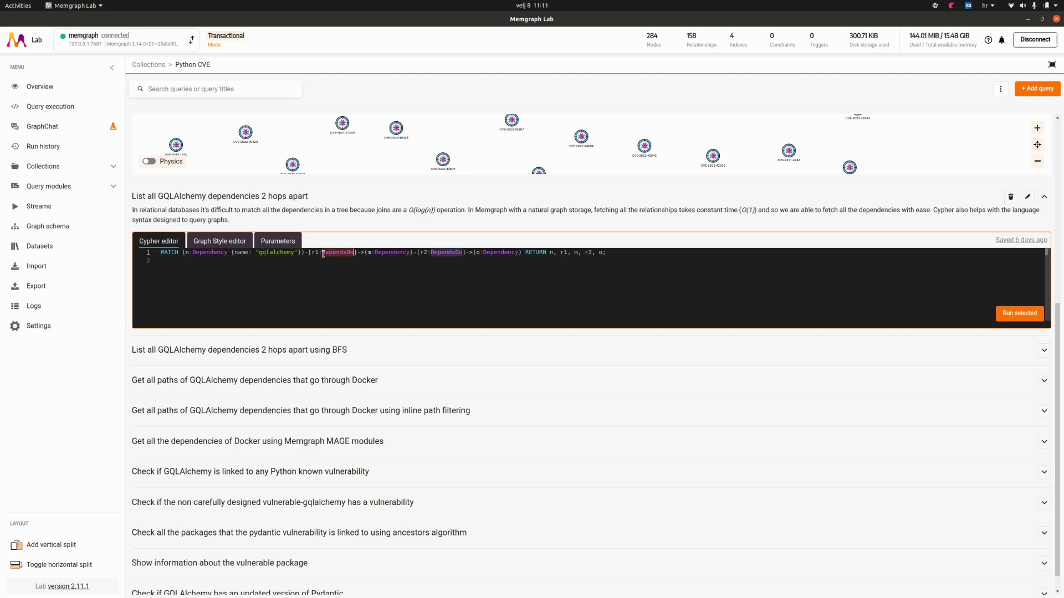
double_click(314, 254)
double_click(424, 253)
click(277, 263)
key(ctrl+a)
double_click(282, 252)
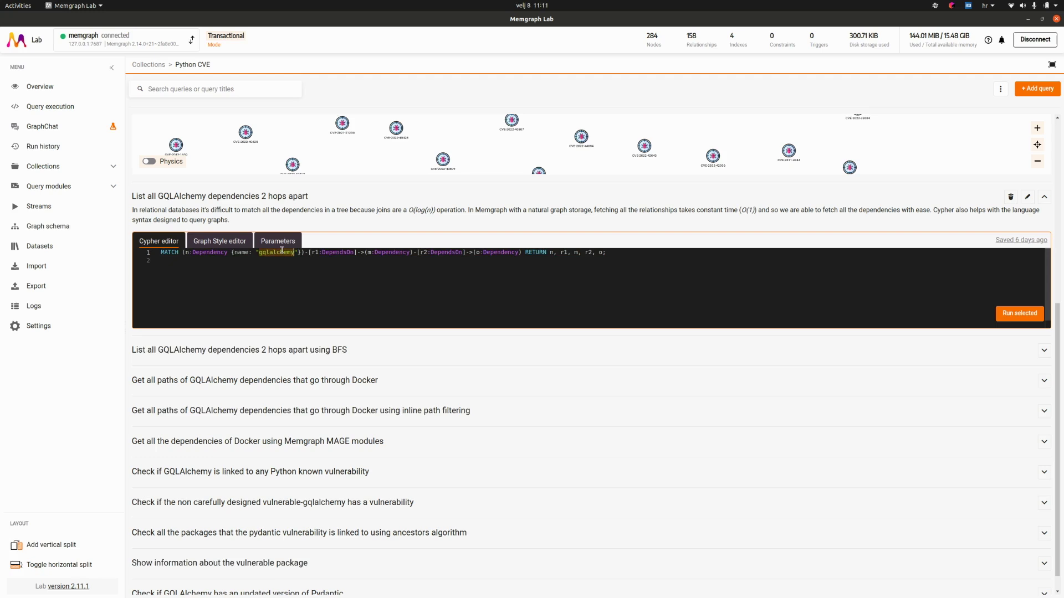
Run the full query for GQLAlchemy dependencies 2 hops apart and bring its graph results into view.
click(430, 285)
click(1022, 313)
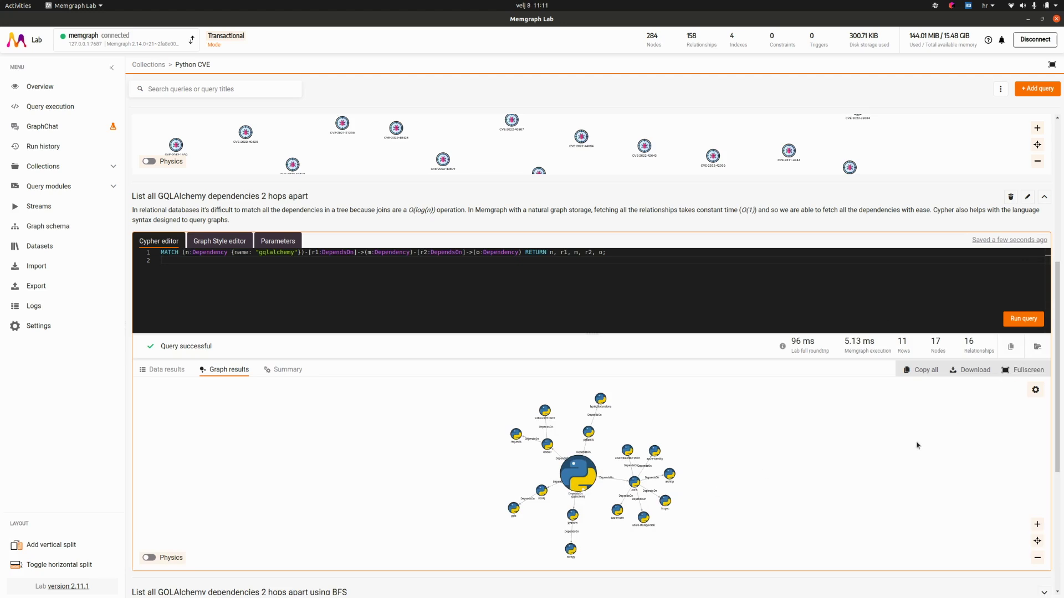
scroll(1058, 347, down, 2)
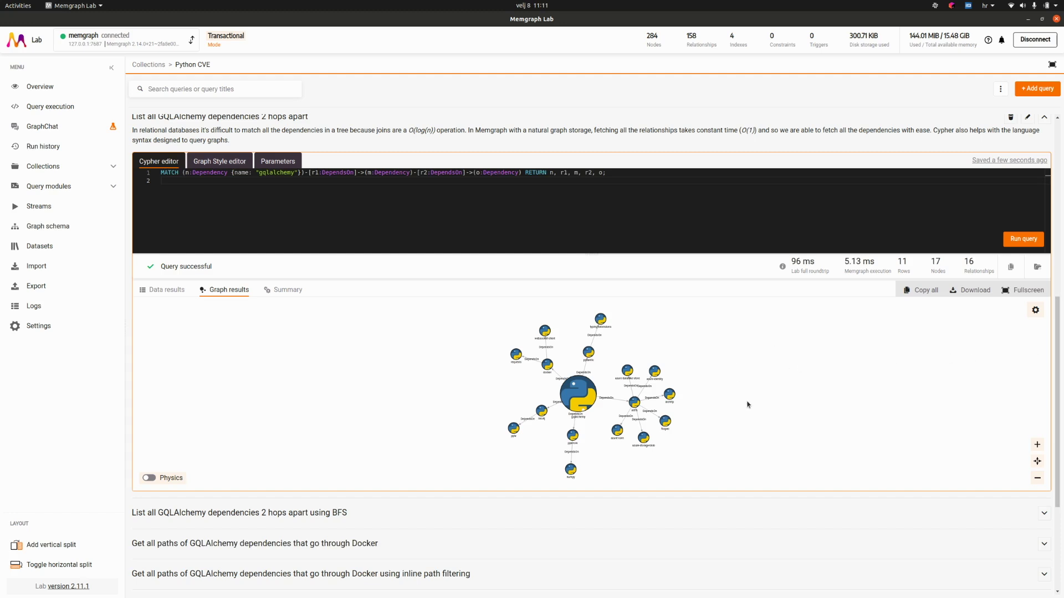
Move the requests and websocket-client nodes outward, away from the docker node, in the dependency graph.
scroll(665, 410, up, 3)
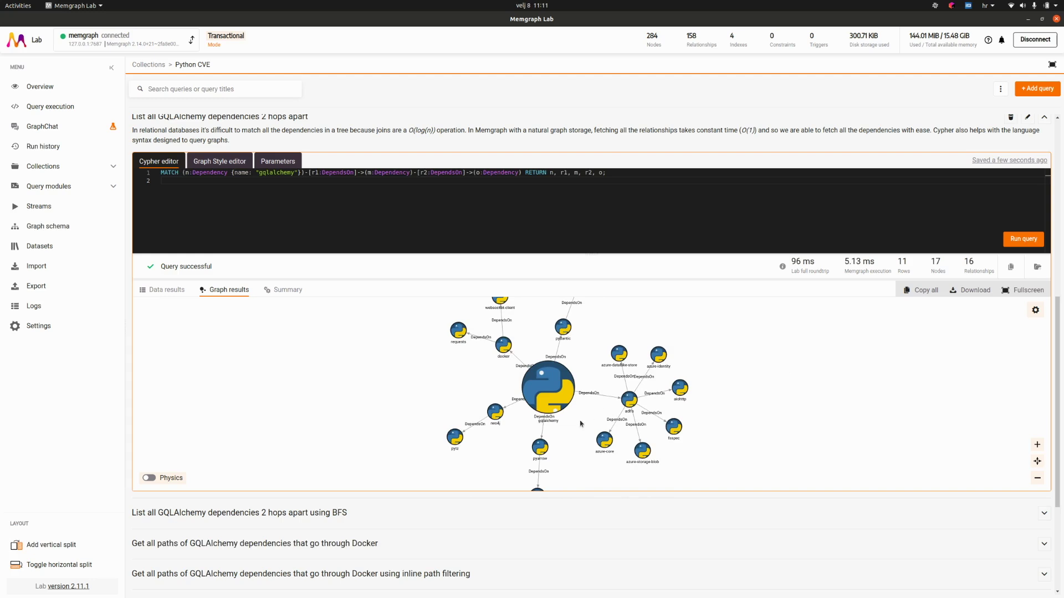
drag(588, 423, 667, 436)
scroll(668, 394, down, 2)
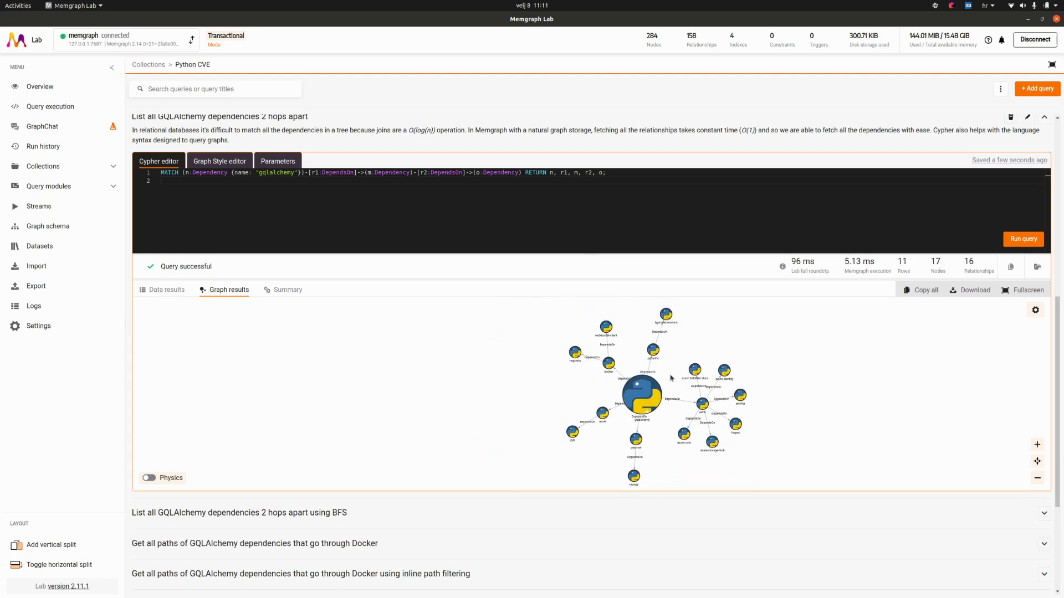
drag(575, 352, 506, 343)
drag(607, 331, 563, 324)
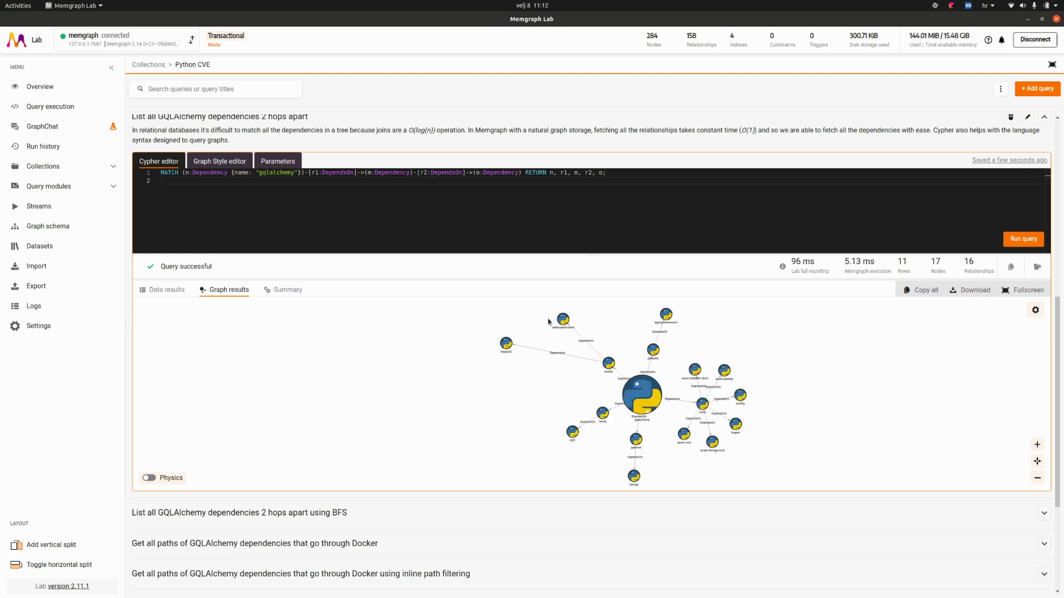
drag(461, 330, 430, 355)
scroll(598, 383, up, 2)
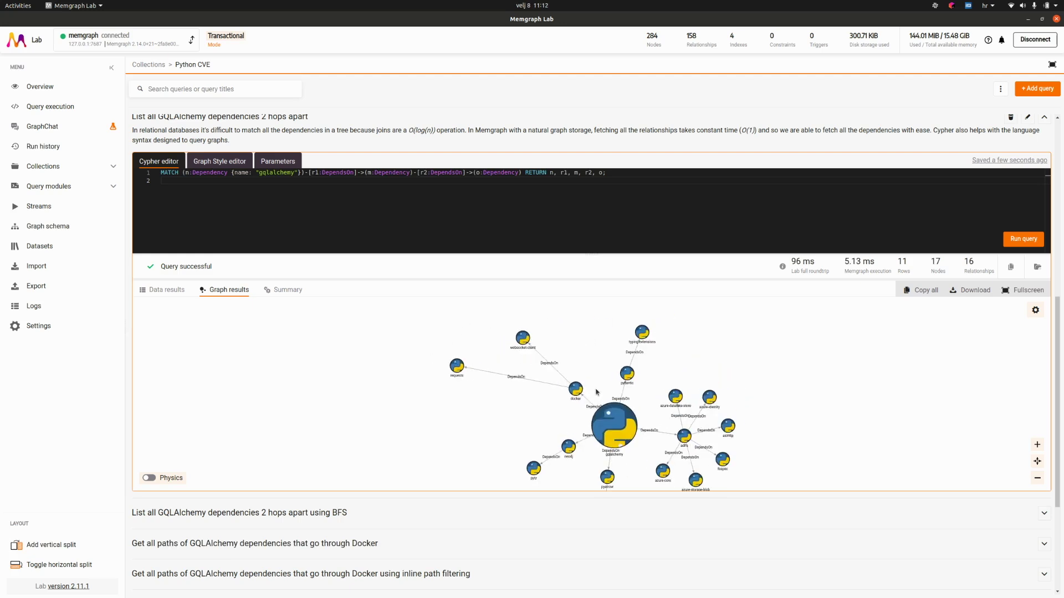
View the two-hop dependency graph in fullscreen, move the azure-datalake-store node farther from adlfs, and return to the collection.
click(1023, 292)
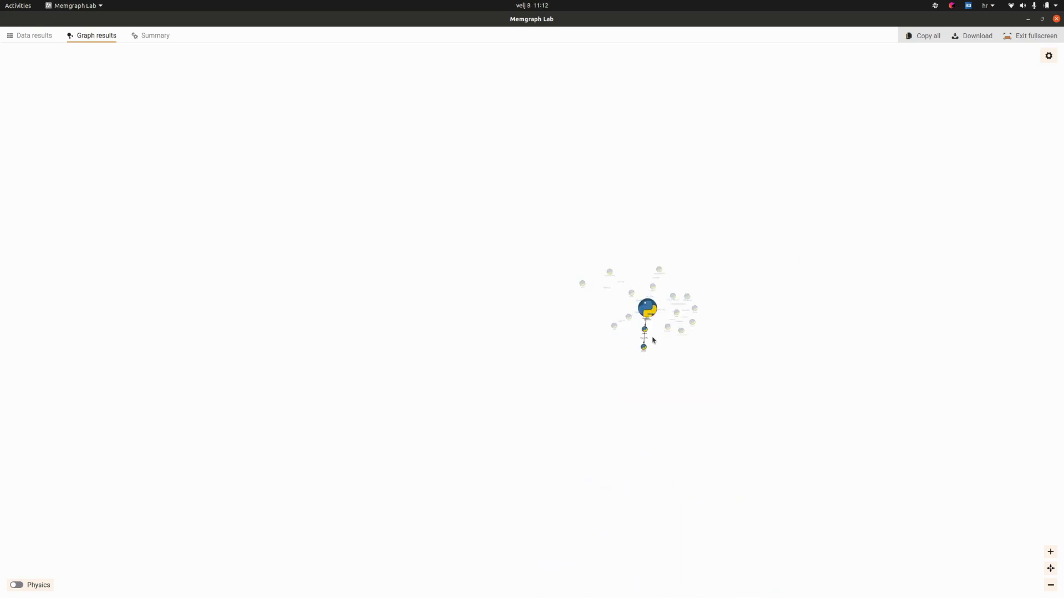
scroll(662, 316, up, 2)
scroll(682, 379, up, 3)
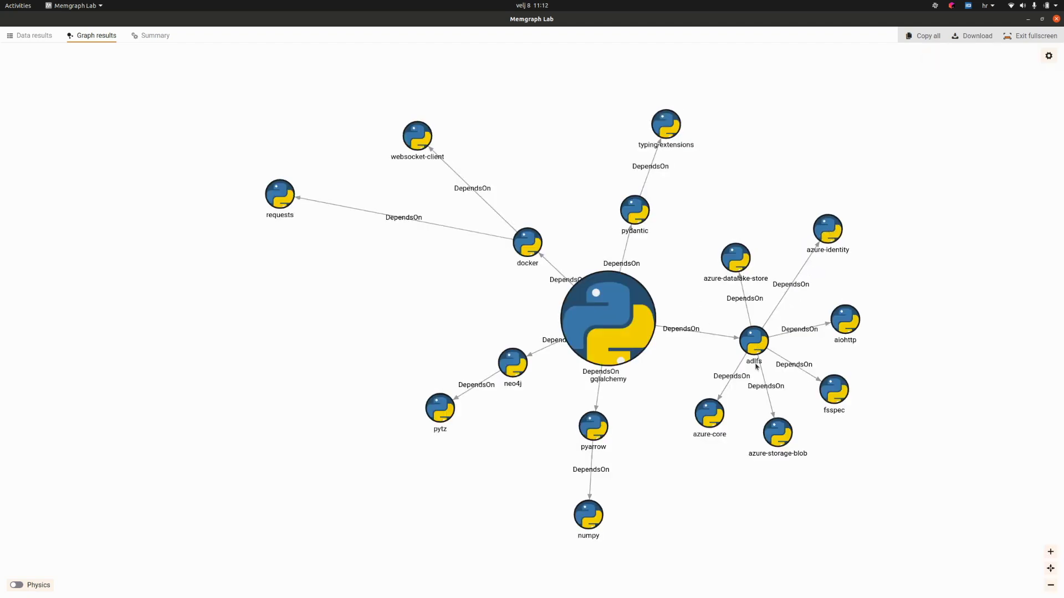
drag(751, 282, 787, 165)
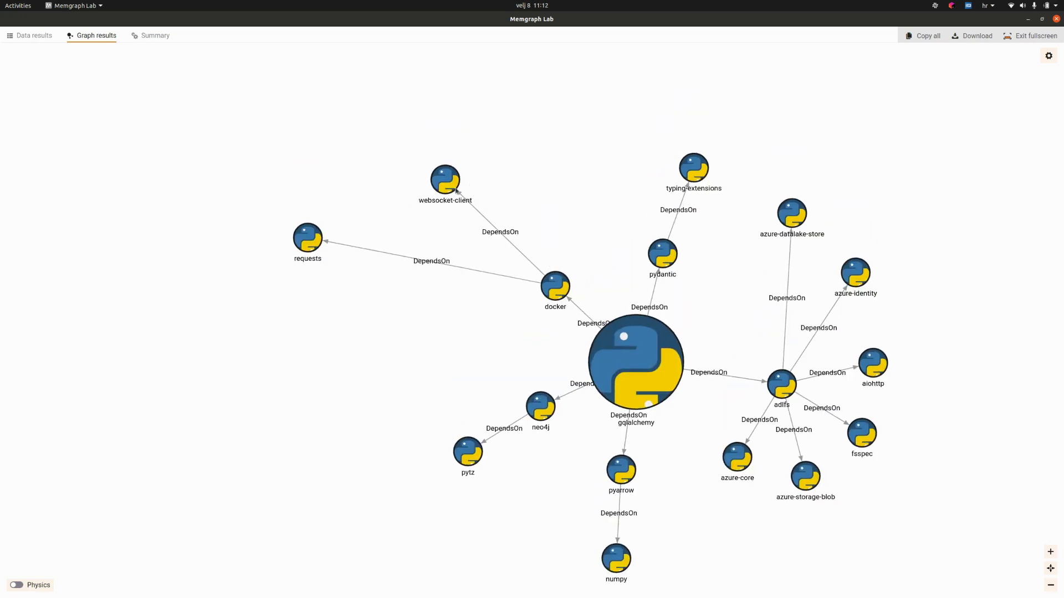
drag(309, 237, 339, 235)
scroll(456, 319, down, 3)
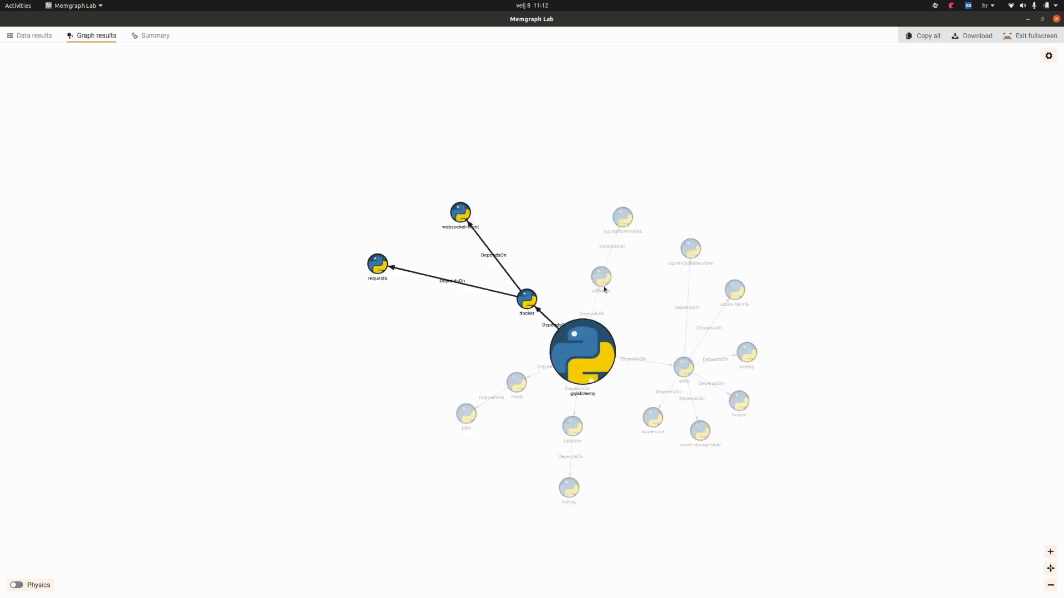
click(1009, 38)
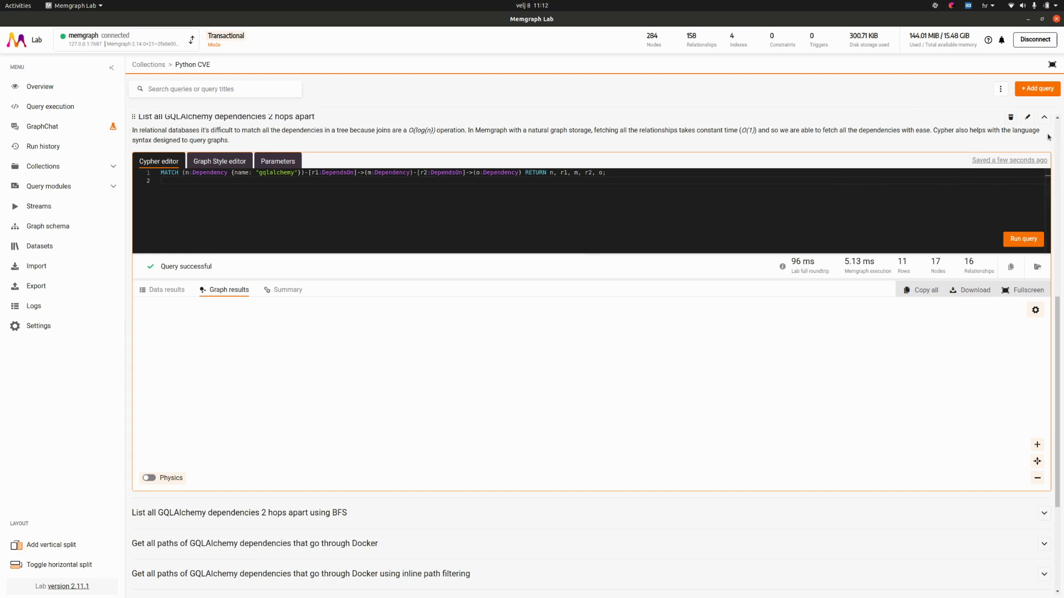
Expand the query "List all GQLAlchemy dependencies 2 hops apart using BFS" and examine its gqlalchemy start node, bfs keyword and ..2 limit.
click(1044, 118)
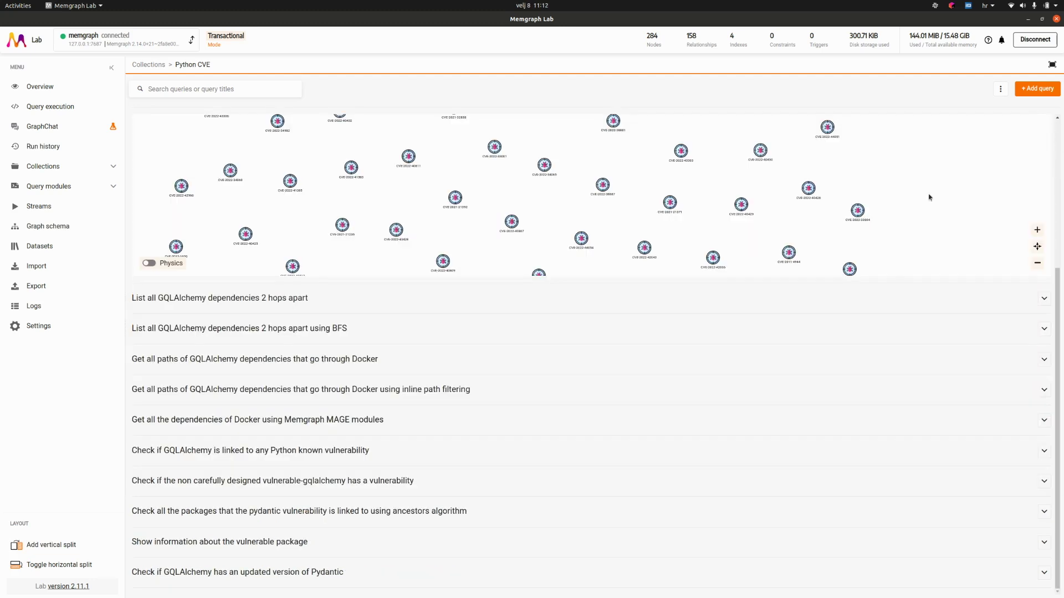
click(1044, 329)
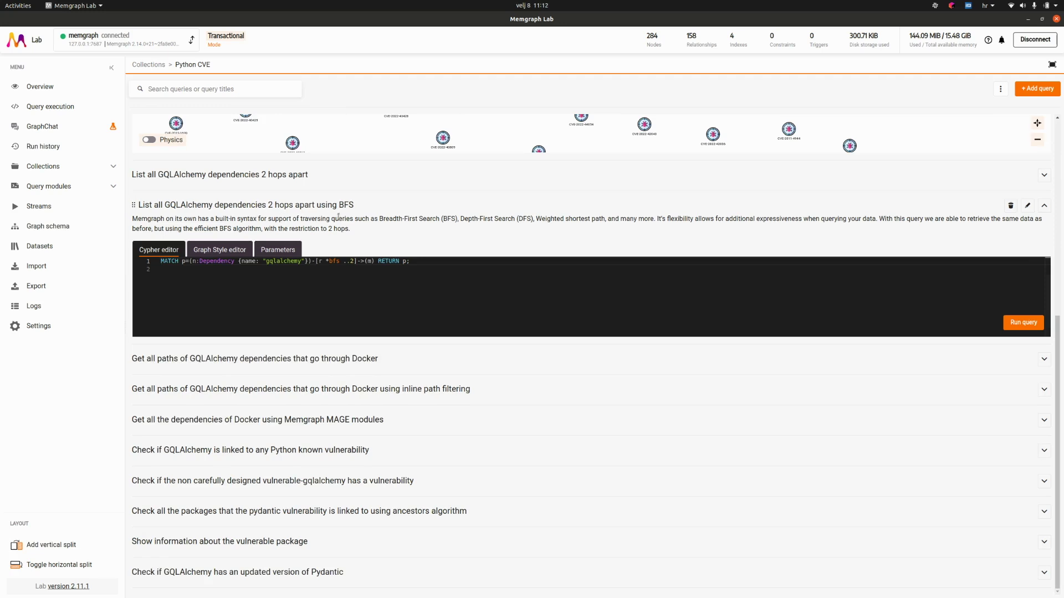
click(336, 262)
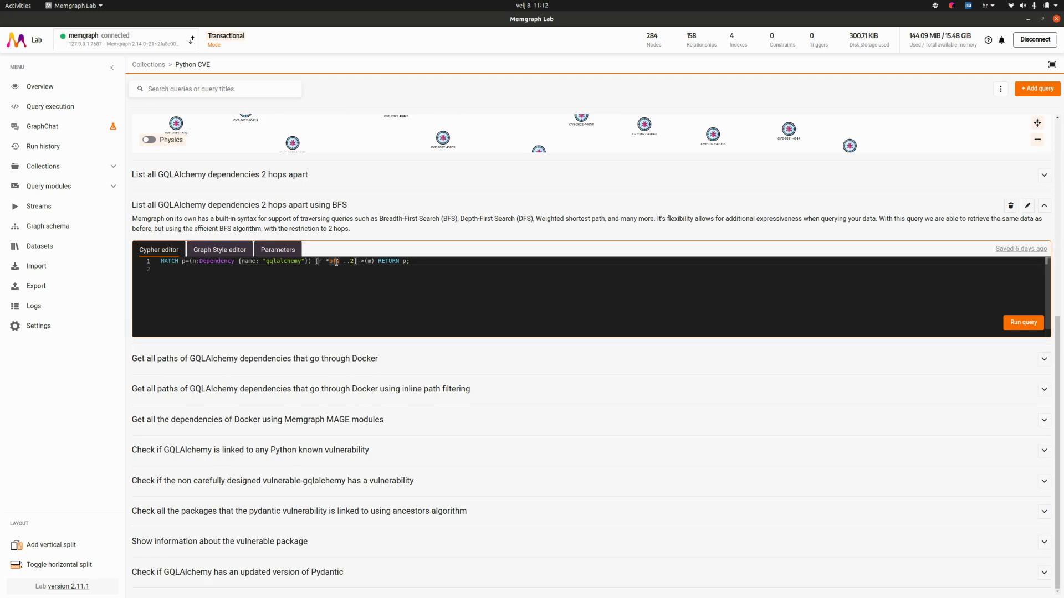
double_click(335, 262)
click(313, 277)
drag(194, 262, 294, 262)
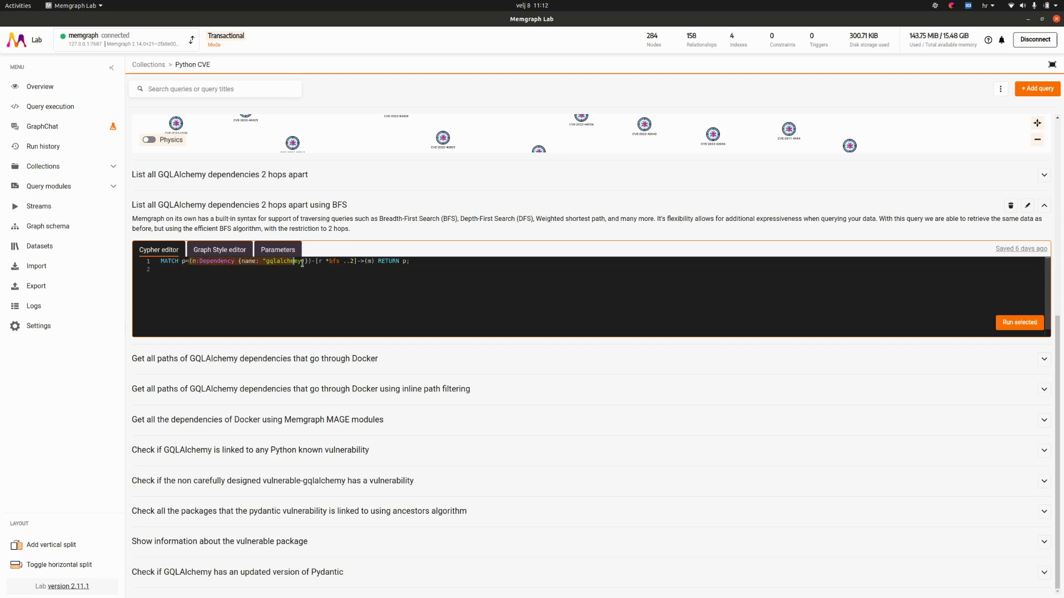
double_click(335, 262)
double_click(344, 262)
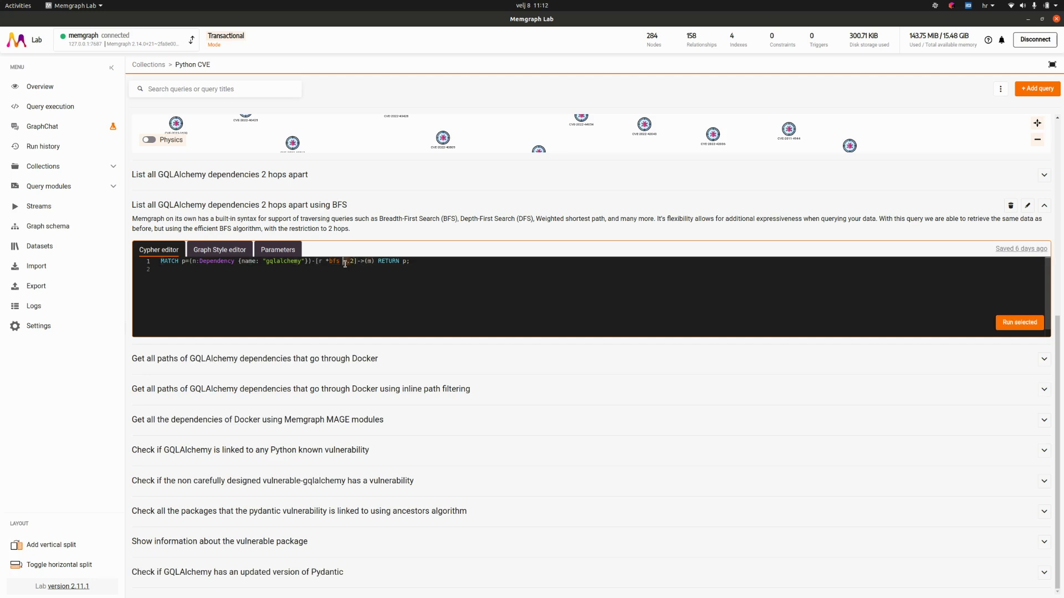
click(390, 285)
Run the two-hop BFS query and apply the saved cybersecurity_dependencies style to its graph results.
click(1023, 322)
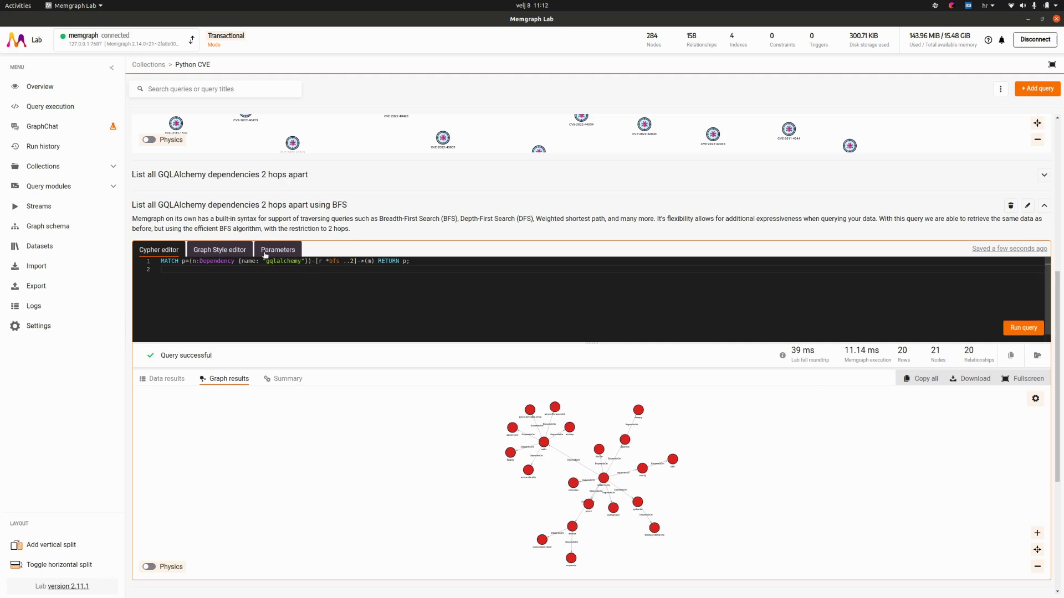
click(227, 251)
click(217, 334)
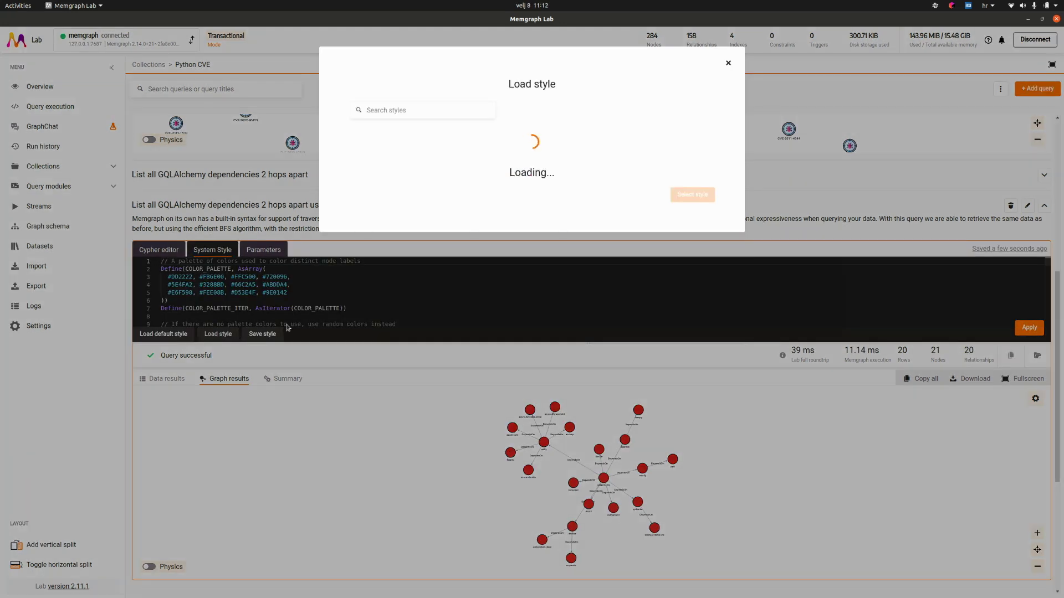
scroll(570, 272, down, 2)
click(491, 179)
click(692, 431)
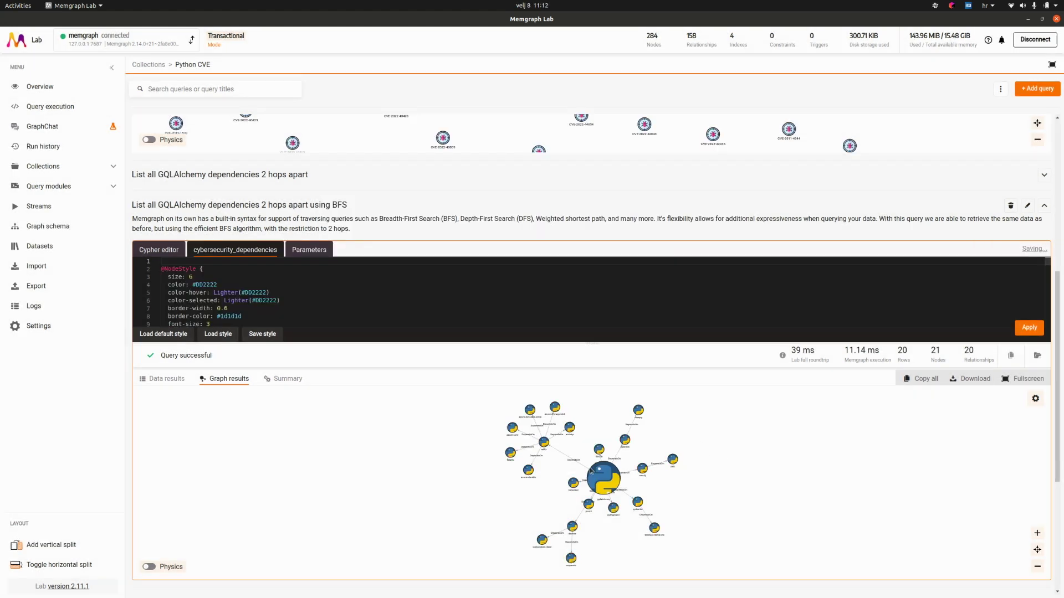
scroll(581, 468, up, 6)
scroll(644, 471, down, 4)
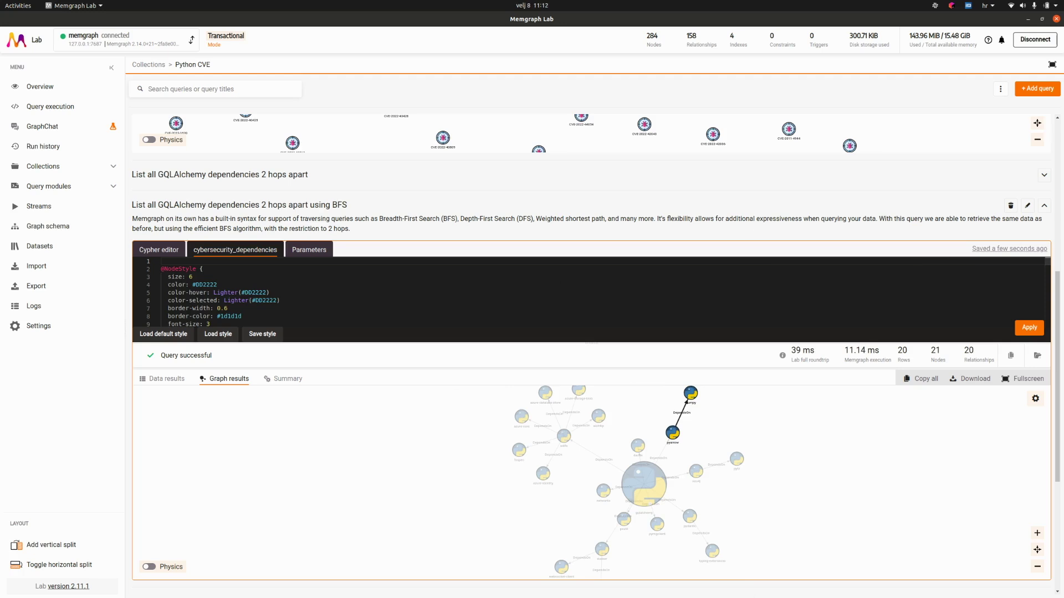
Collapse the two-hop BFS query and expand "Get all paths of GQLAlchemy dependencies that go through Docker".
click(1044, 206)
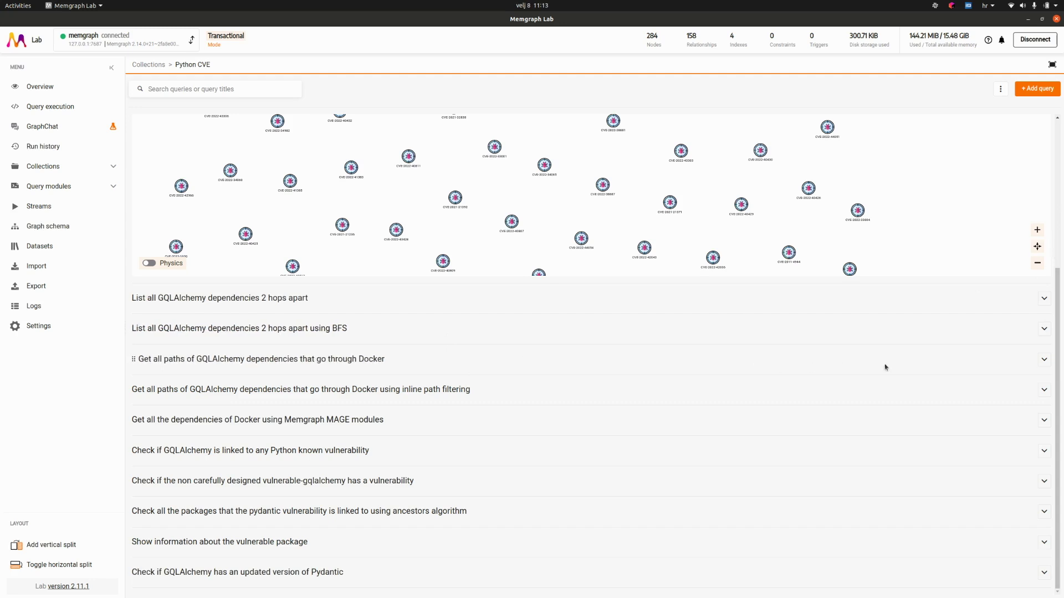
click(1044, 359)
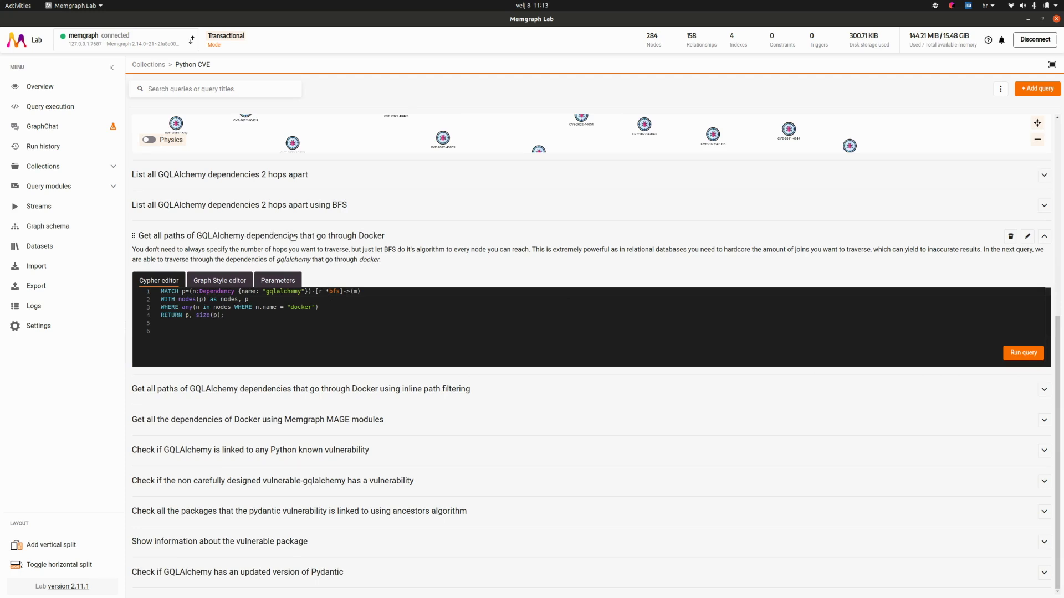
Try adding the hop limit ..2 after bfs in the Docker paths query, and remove it again.
click(333, 294)
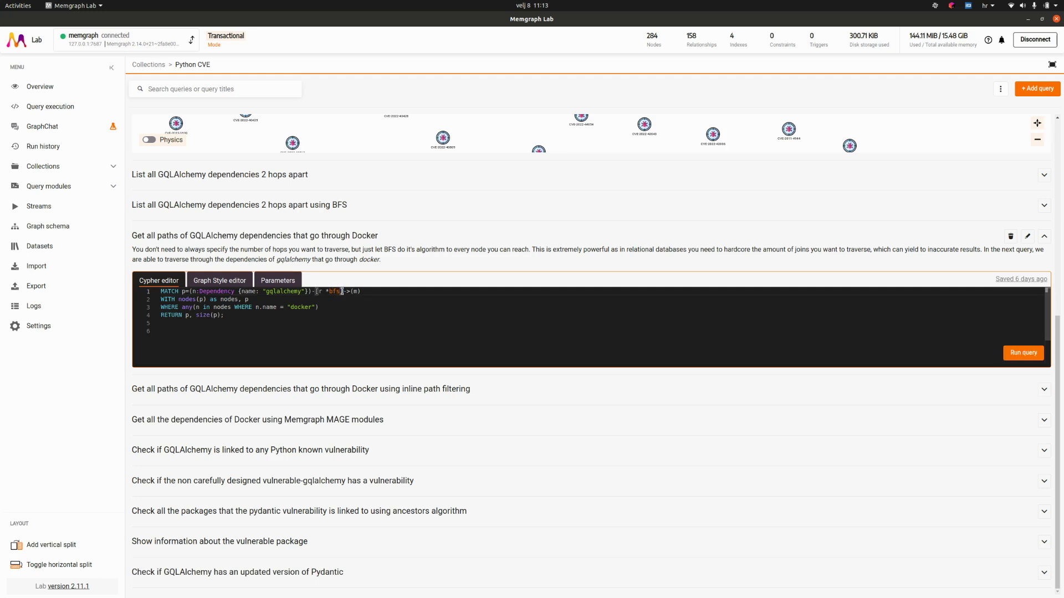
text(..2)
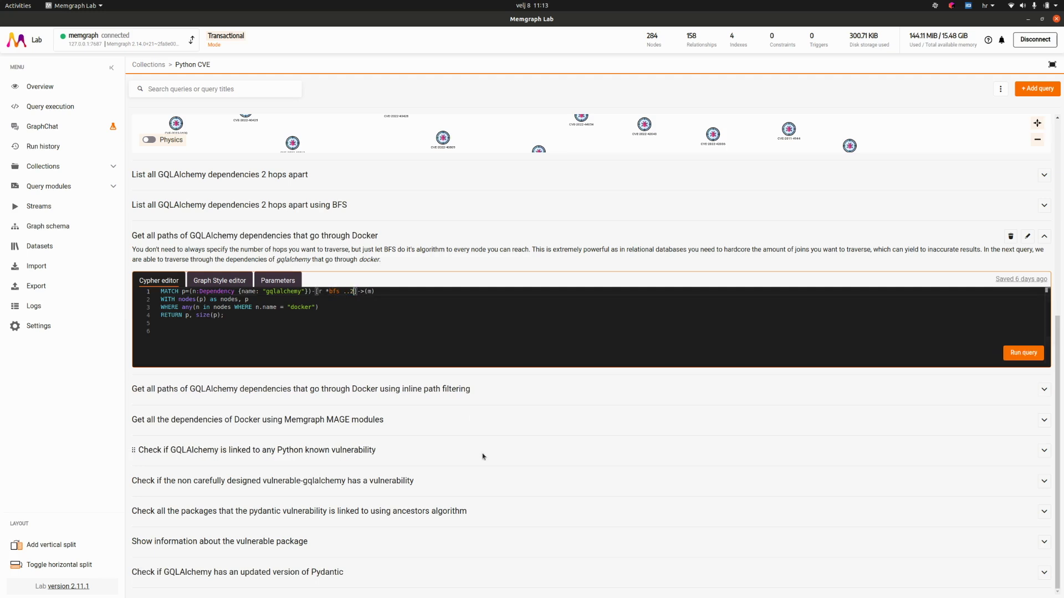
key(BackSpace)
key(BackSpace)
key(BackSpace)
key(BackSpace)
Check the path variable p and the docker filter, and run the full Docker paths query to show its graph results.
click(352, 315)
double_click(182, 292)
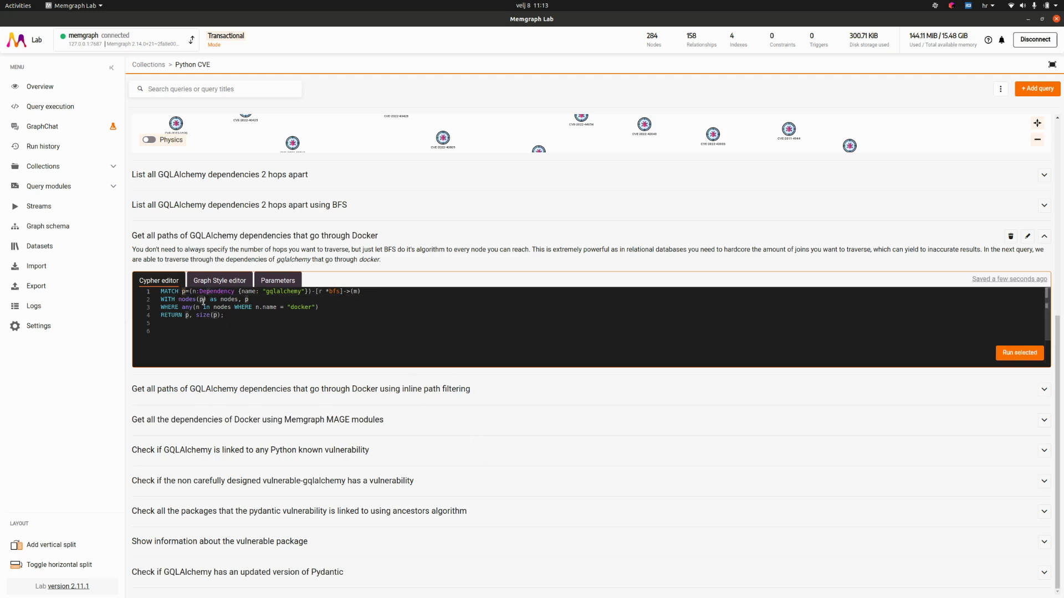
double_click(187, 307)
click(304, 307)
click(1023, 356)
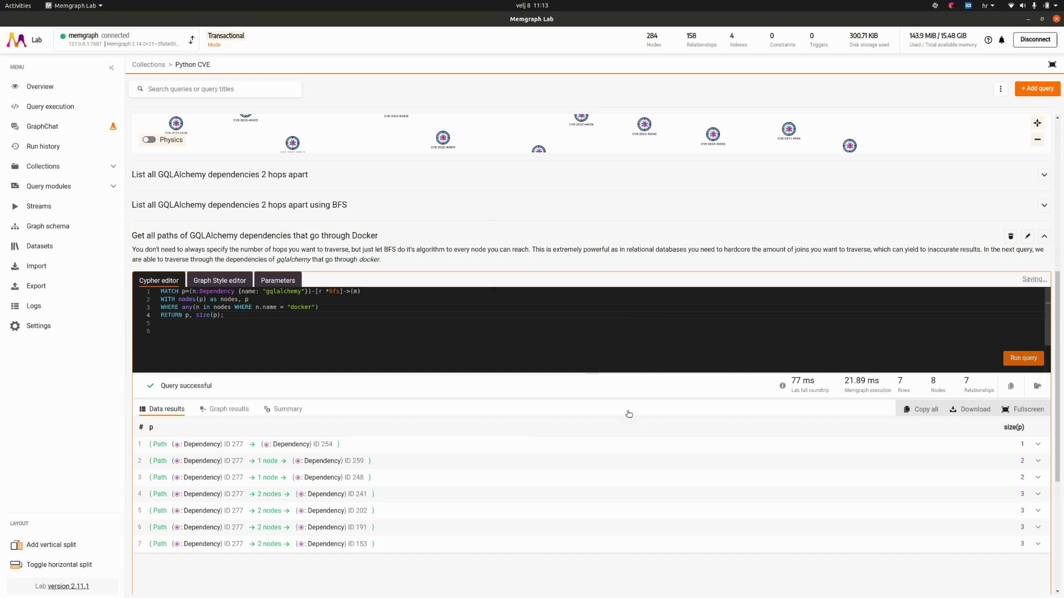
click(230, 410)
Spread the gqlalchemy, requests, idna, charset-normalizer, certifi and urllib3 nodes apart in the Docker paths graph.
scroll(560, 506, up, 2)
drag(672, 451, 712, 451)
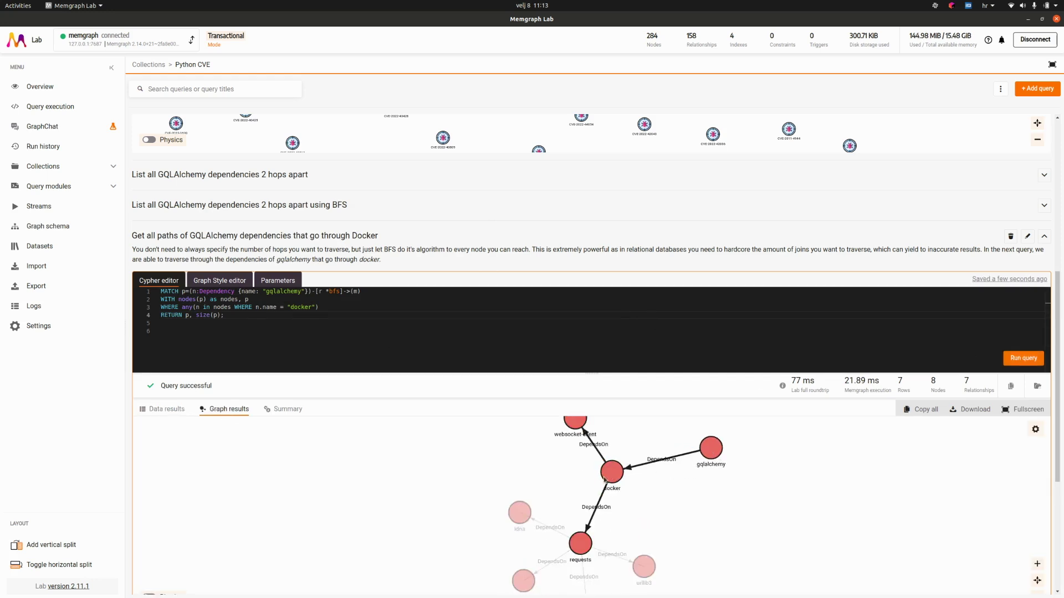
drag(590, 487, 578, 453)
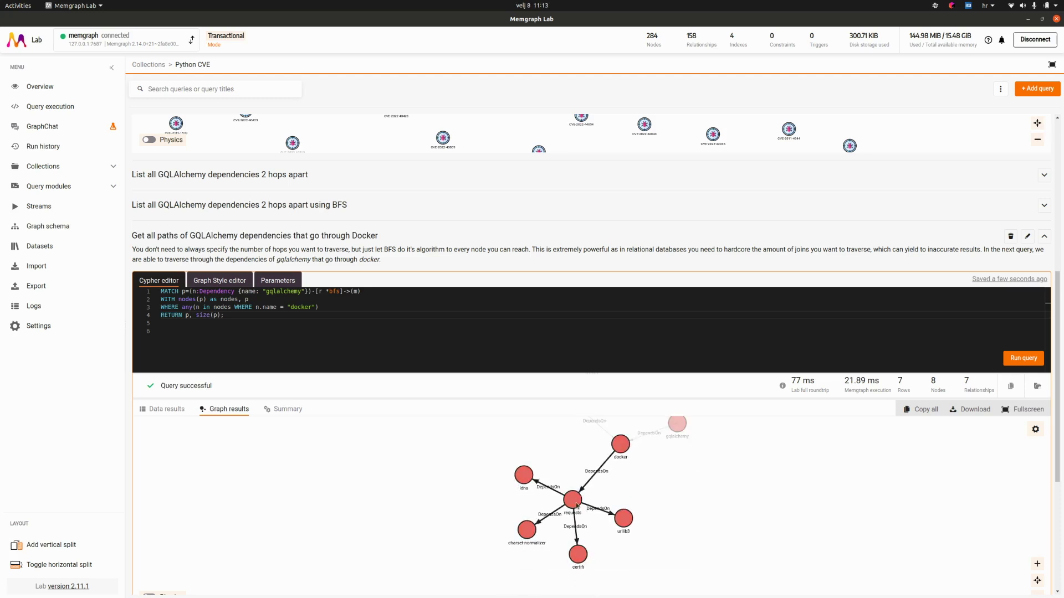
drag(510, 530, 489, 534)
drag(578, 554, 554, 566)
drag(623, 518, 636, 551)
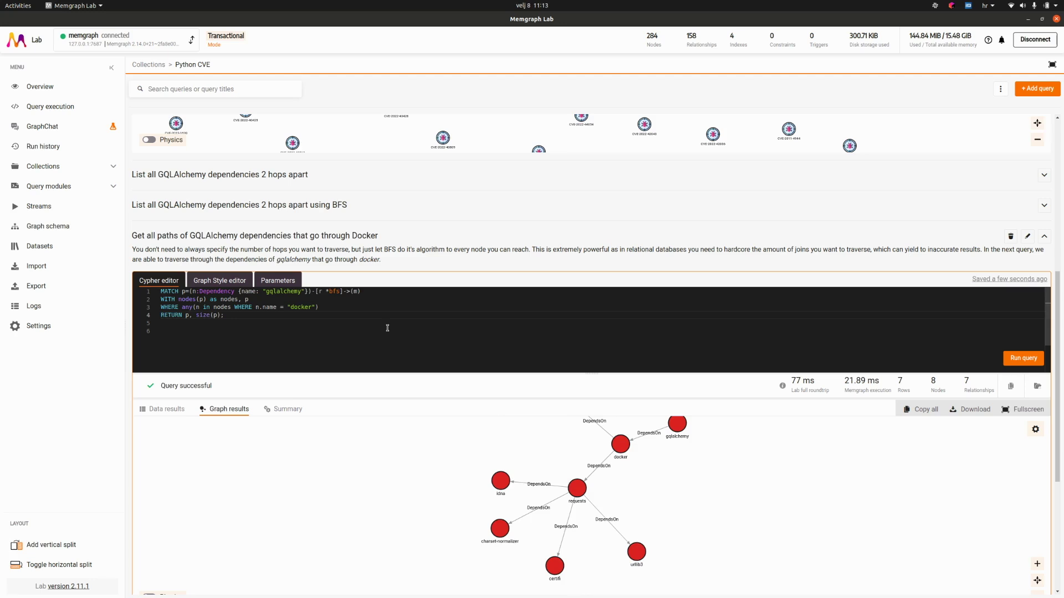
Examine the Docker paths query's MATCH path p, bfs expansion and WHERE any filter on the docker name.
click(161, 307)
drag(160, 308, 326, 309)
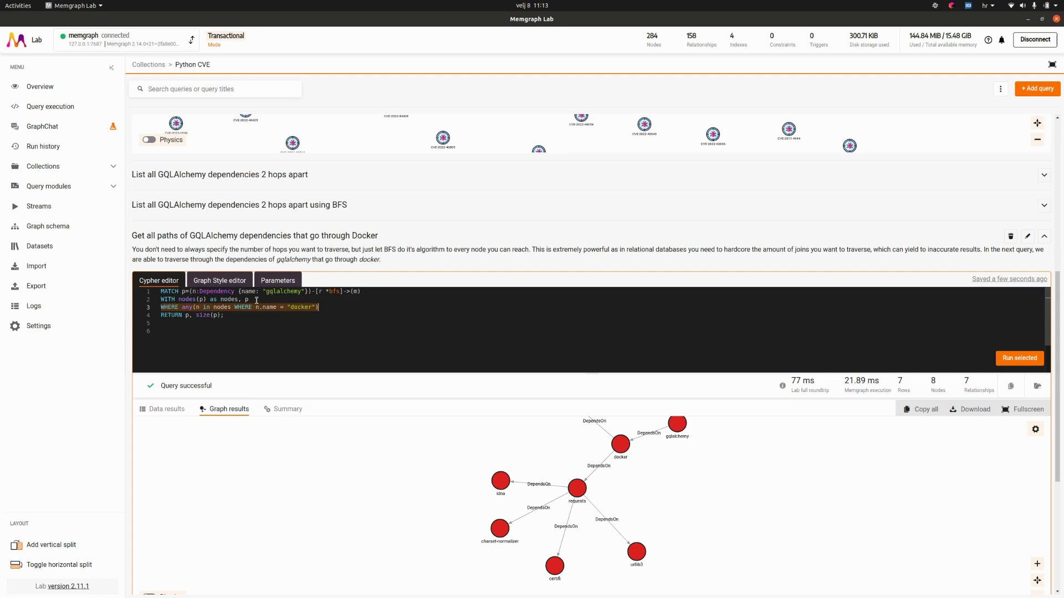
triple_click(177, 292)
click(184, 292)
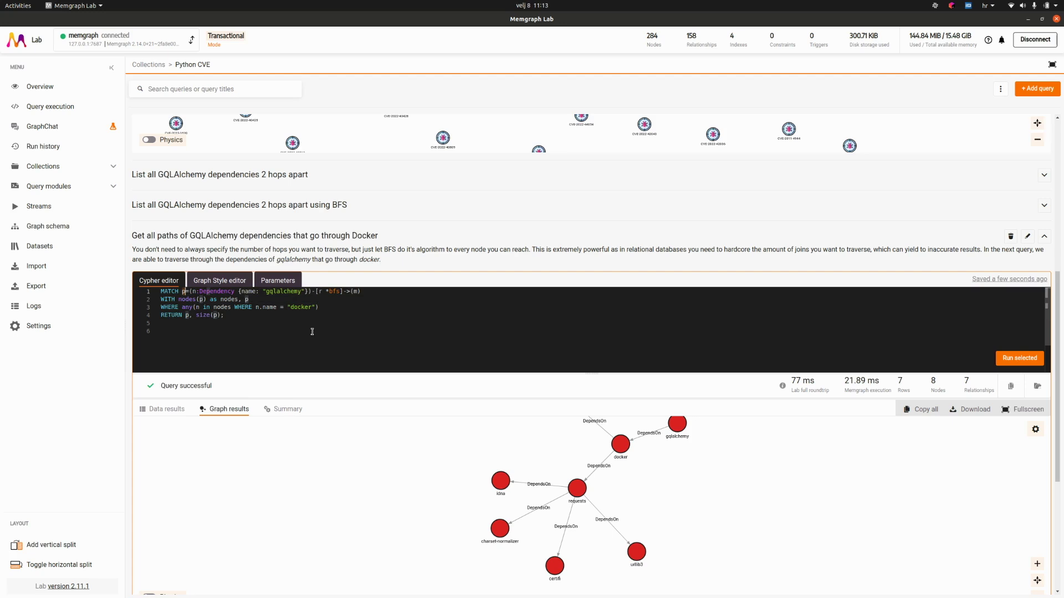
click(243, 315)
click(254, 302)
double_click(334, 291)
click(246, 306)
triple_click(241, 308)
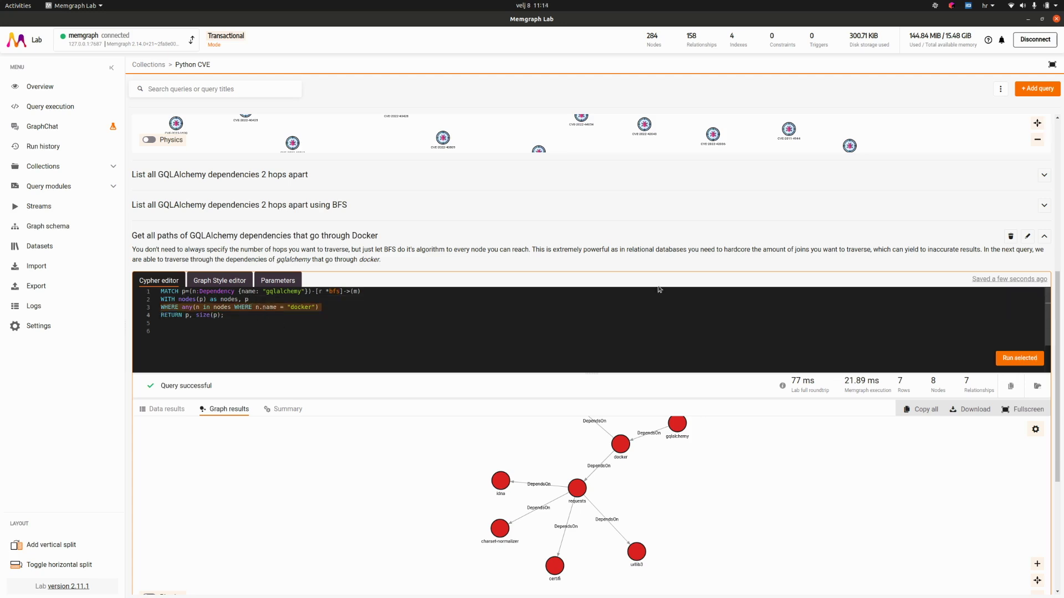
Expand the query for Docker paths using inline path filtering and examine its r,n,p arguments and nodes(p)[1]["name"] = "docker" condition.
click(1044, 238)
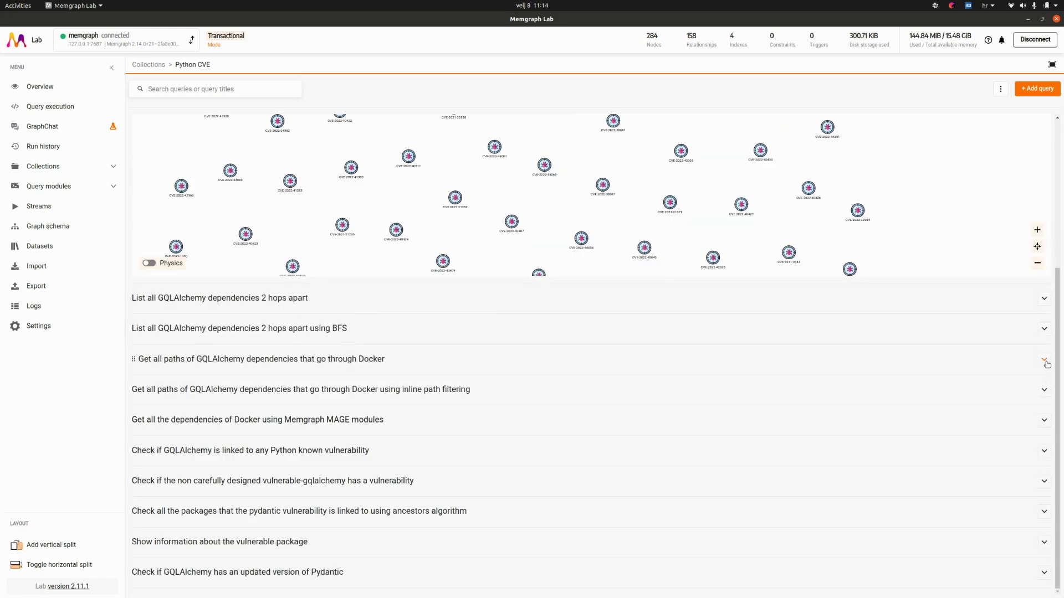
click(1044, 390)
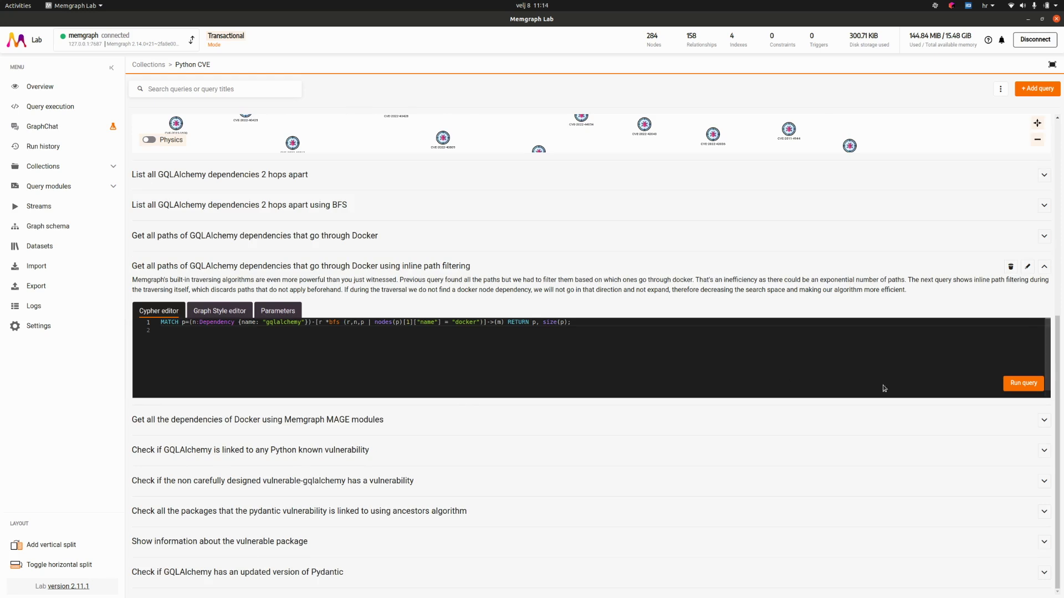
click(344, 322)
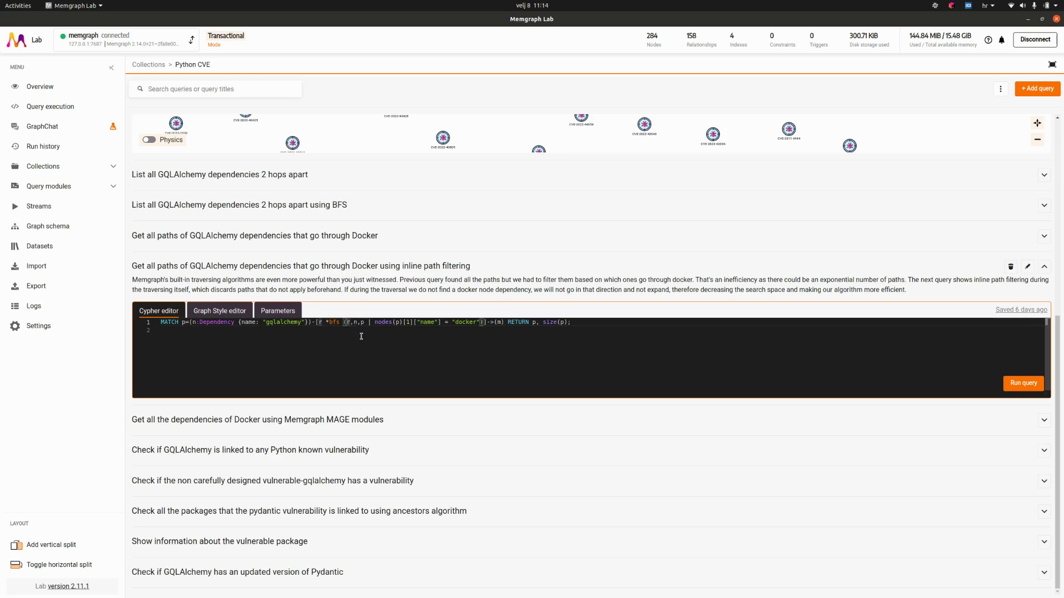
key(Right)
key(Right)
key(Right)
key(Right)
key(Right)
key(Right)
key(ctrl+shift+Right)
click(385, 326)
drag(374, 323, 475, 321)
double_click(471, 322)
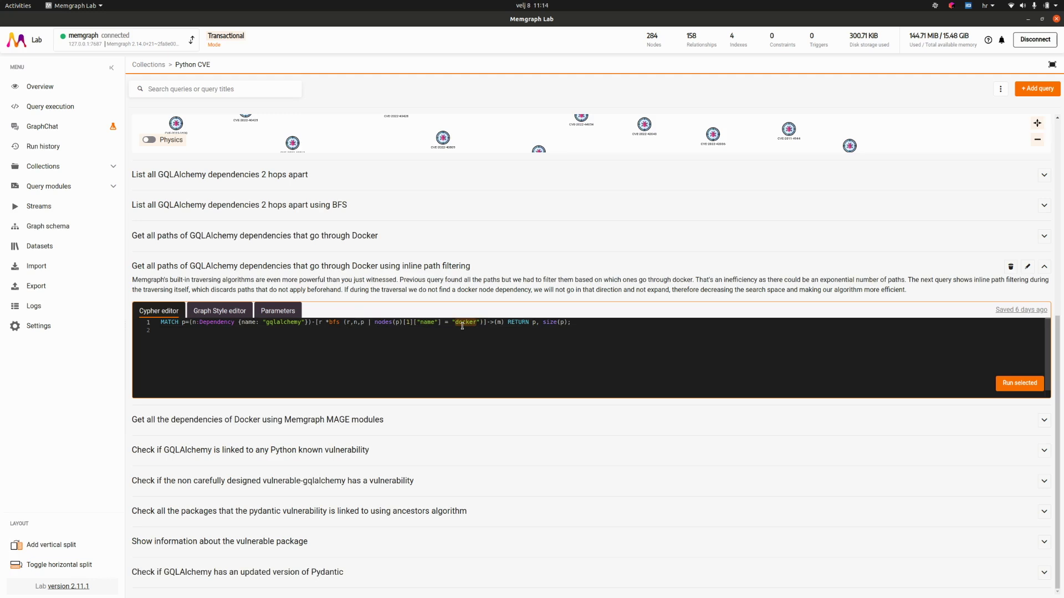
Run the full inline path filtering query and show its graph results.
click(1020, 383)
click(925, 355)
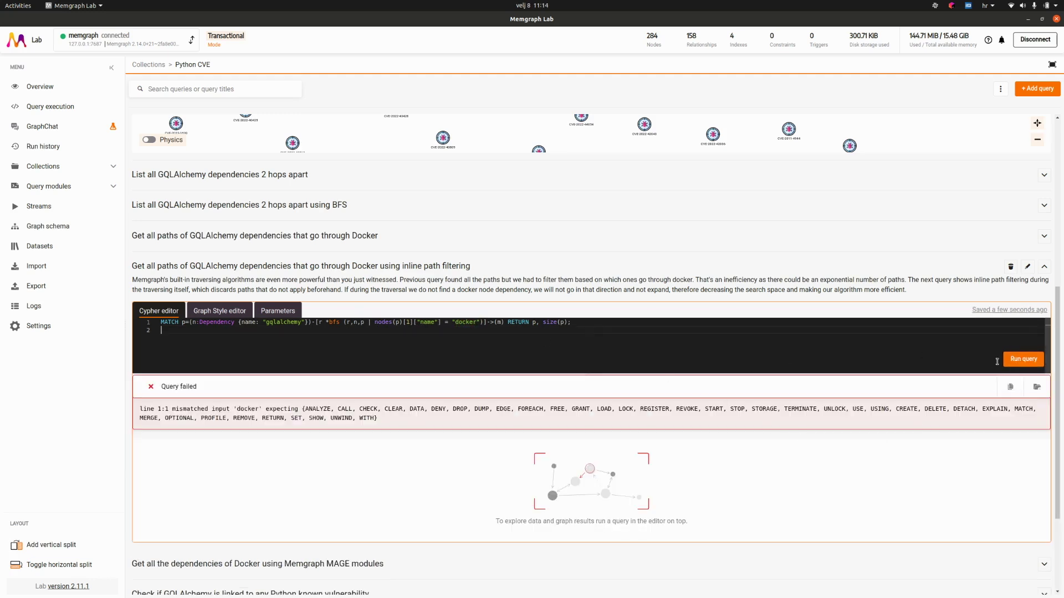
click(1023, 359)
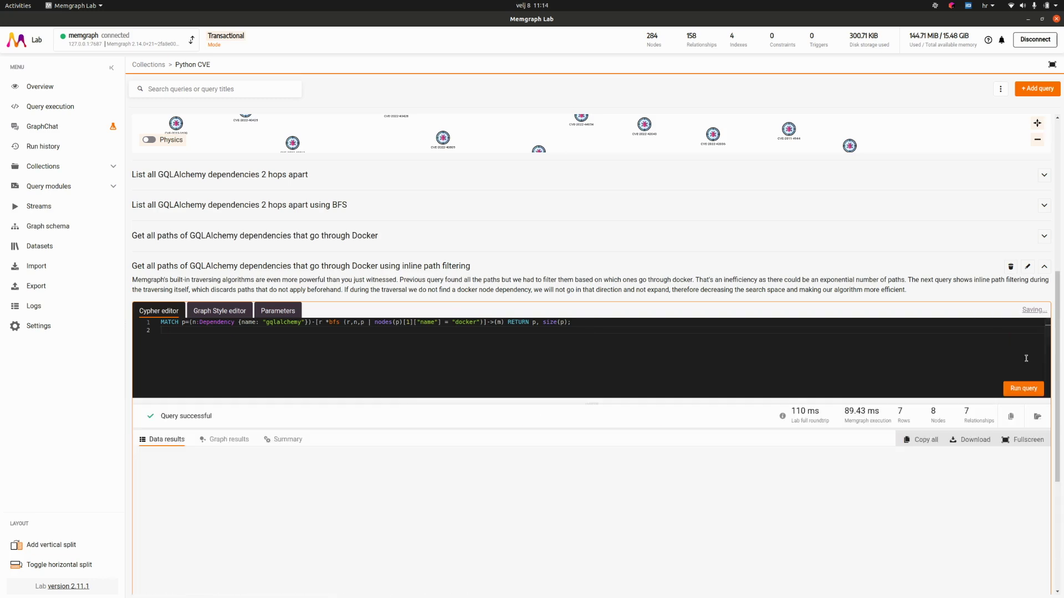
click(207, 438)
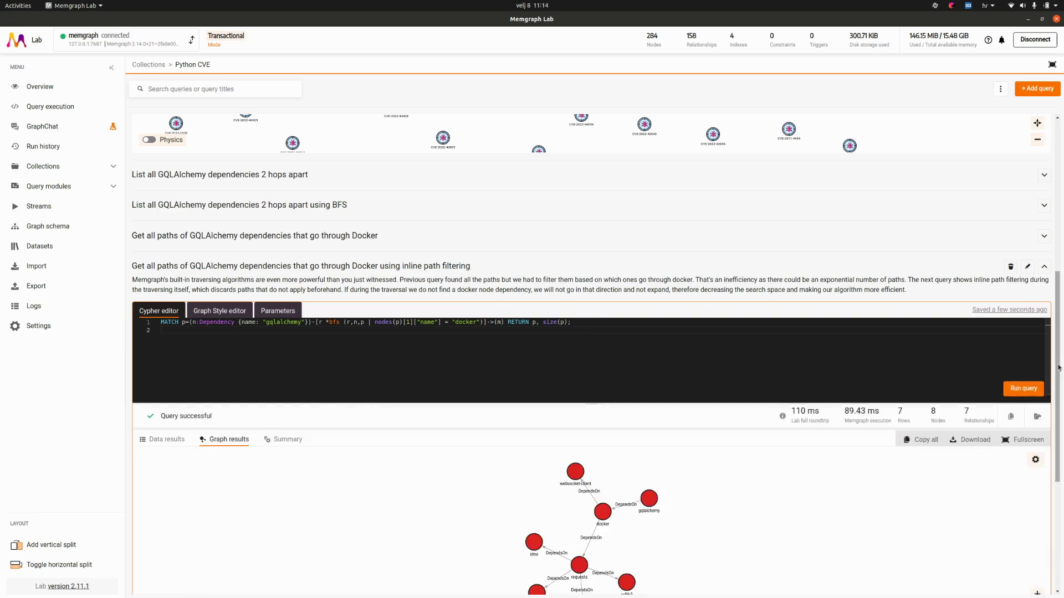
Move the gqlalchemy and websocket-client nodes outward, away from docker, in the inline filtering graph.
scroll(1058, 368, down, 3)
drag(636, 326, 678, 320)
drag(576, 298, 550, 297)
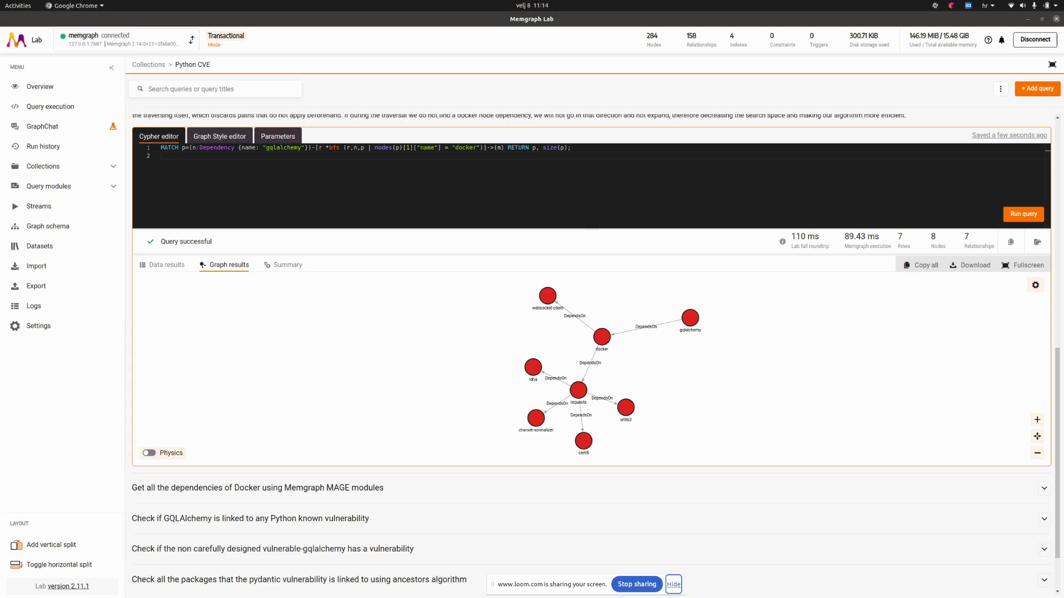
Switch to Google Chrome and bring up the Memgraph documentation page on built-in graph algorithms.
key(alt+Tab)
key(ctrl+shift+Tab)
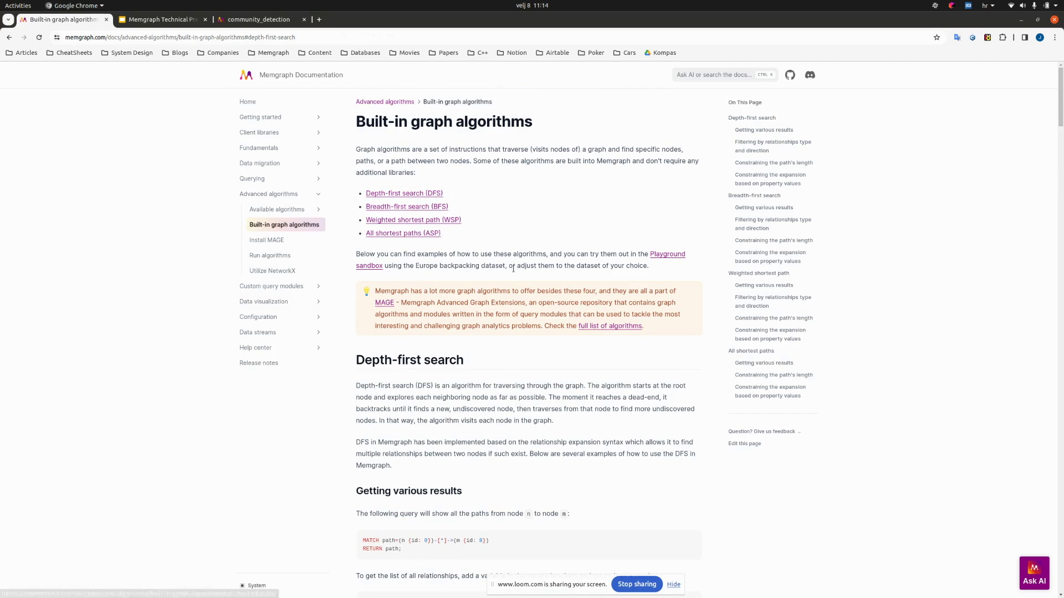
Review the depth-first search documentation on constraining path length and constraining expansion by property values, including the r, n, p filter example.
scroll(521, 282, down, 10)
scroll(521, 286, down, 5)
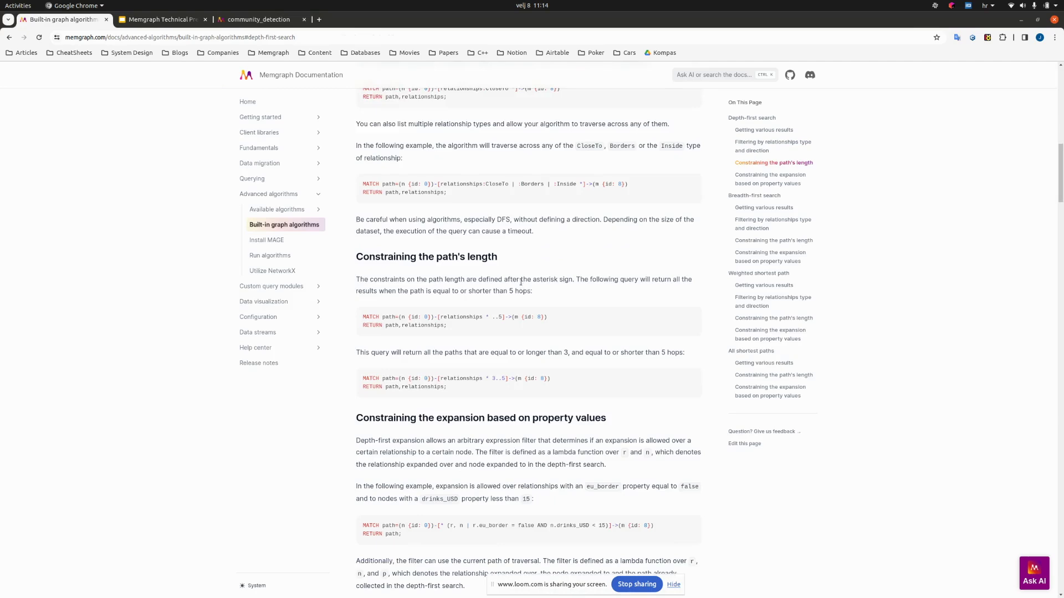
drag(471, 377, 604, 385)
click(604, 385)
drag(364, 229, 508, 232)
click(567, 395)
scroll(567, 395, down, 3)
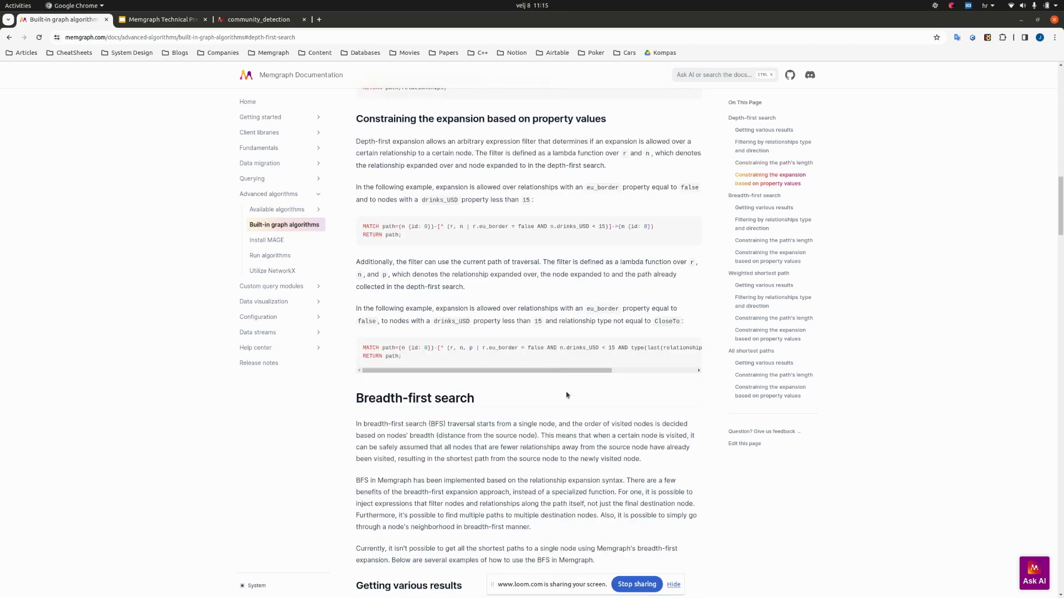
drag(479, 348, 494, 373)
click(554, 360)
click(673, 584)
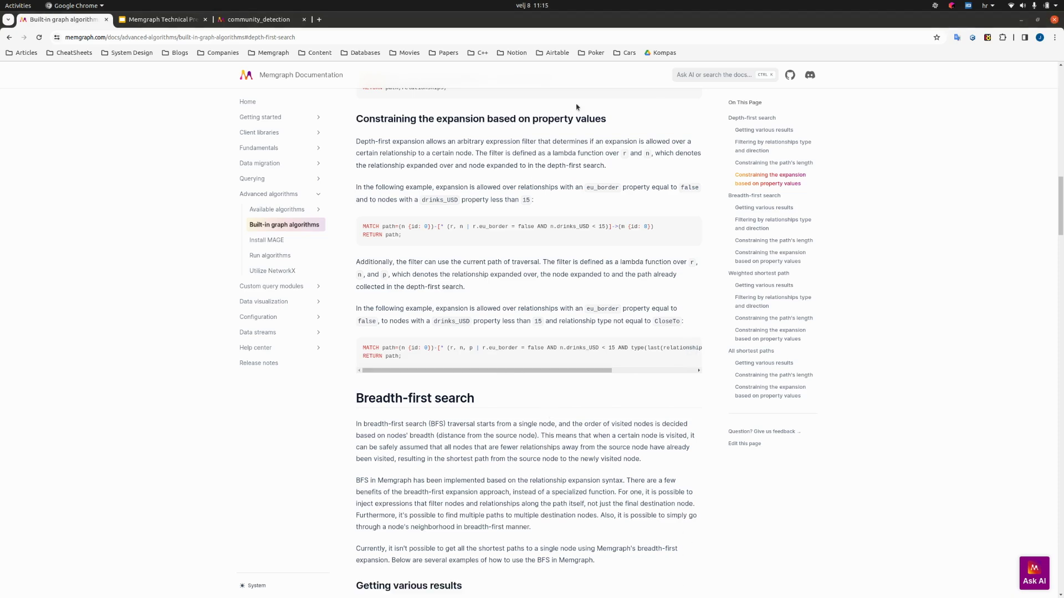
Switch back to Memgraph Lab, expand the query for Docker dependencies using Memgraph MAGE modules, and collapse the previously opened queries.
click(1018, 20)
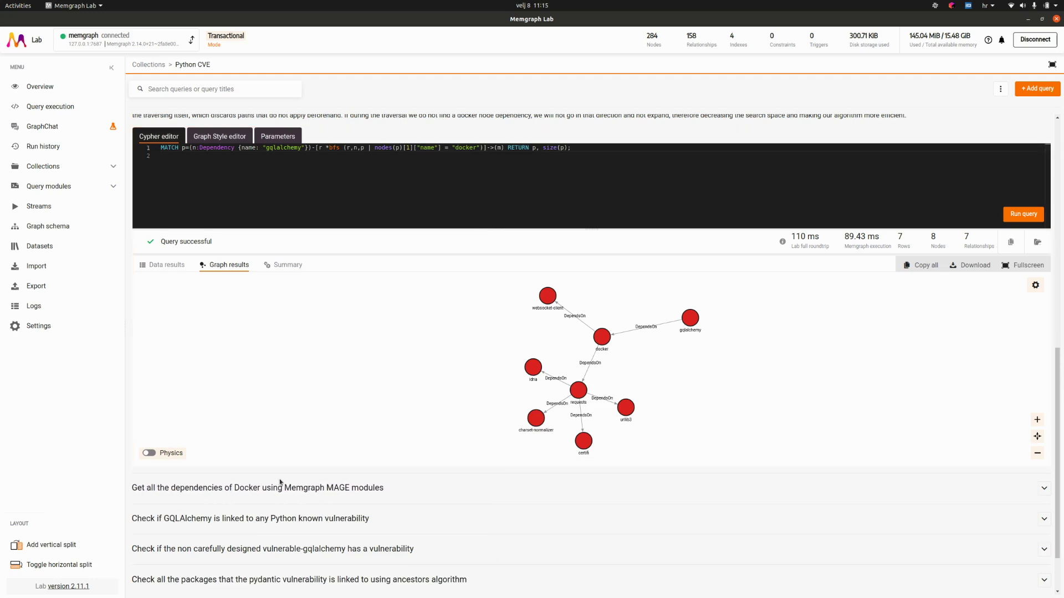
click(690, 490)
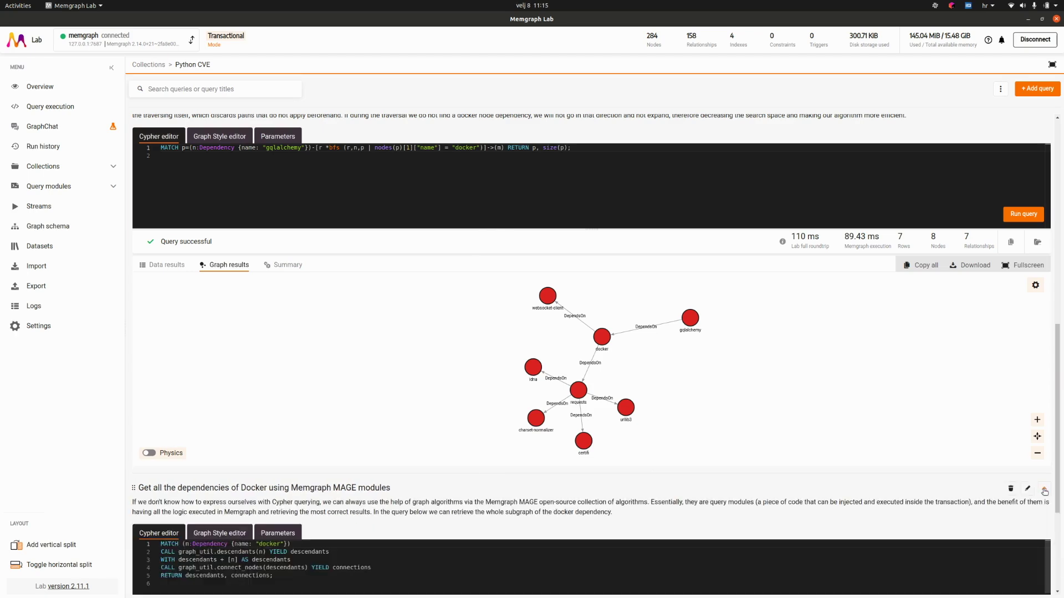
scroll(1036, 332, up, 3)
click(1036, 269)
scroll(942, 268, up, 6)
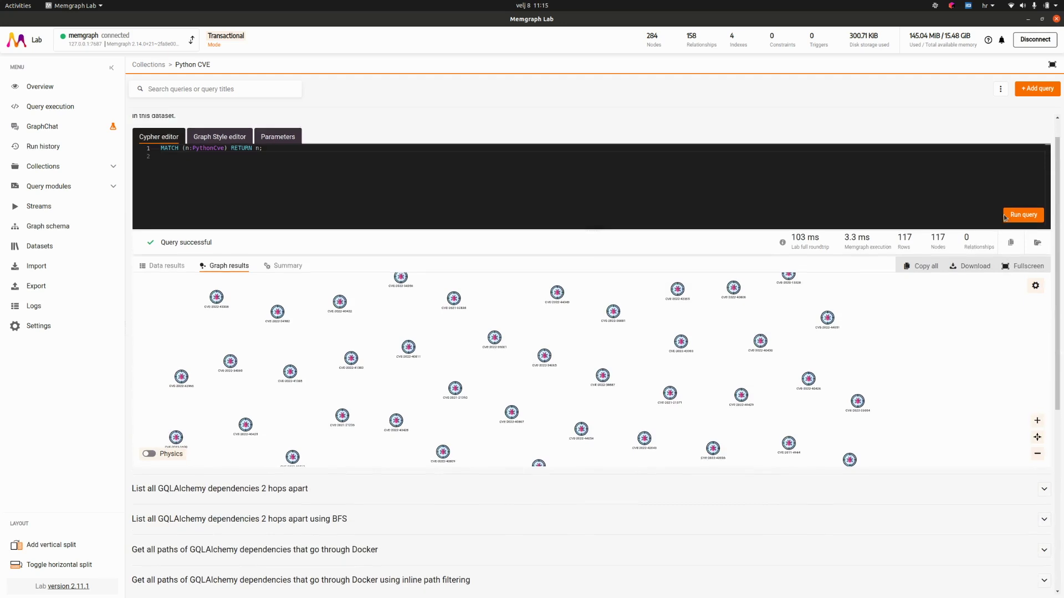
click(1044, 122)
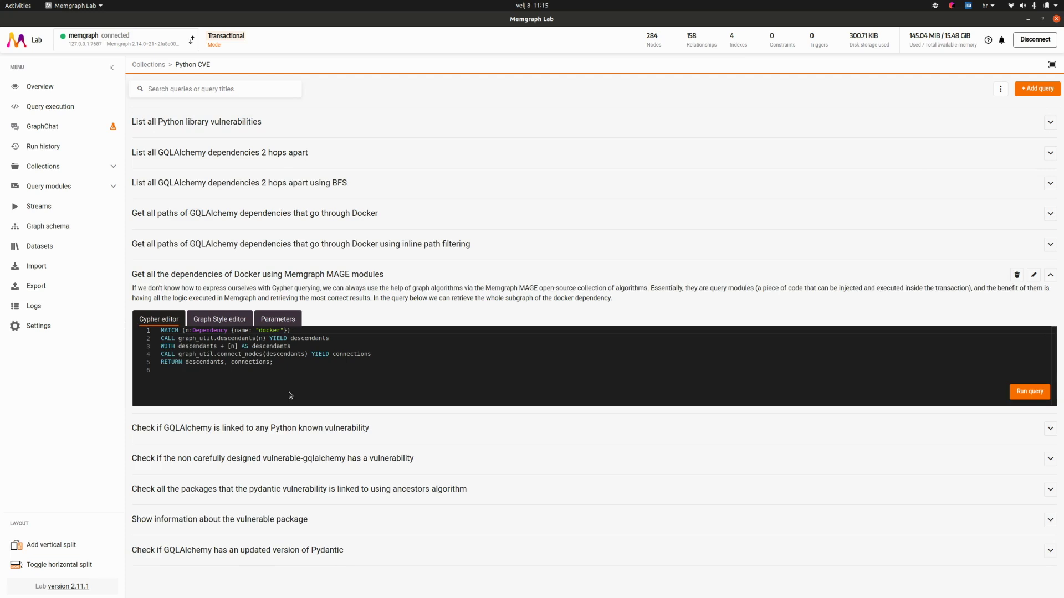
Examine the graph_util.descendants(n) call and its yielded descendants in the MAGE modules query.
double_click(233, 337)
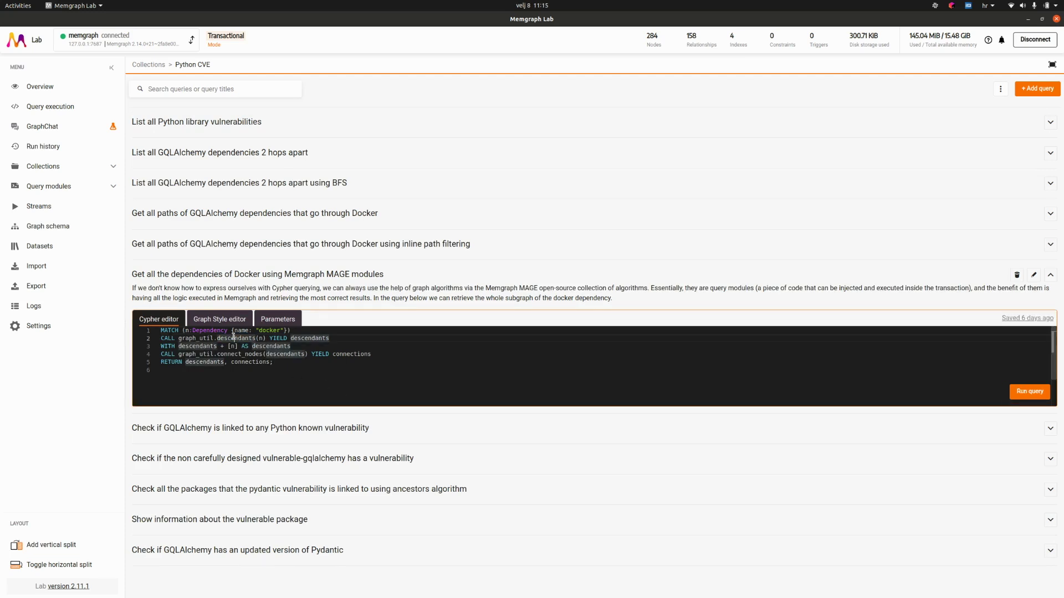
triple_click(233, 337)
click(164, 335)
double_click(237, 339)
double_click(307, 338)
click(342, 334)
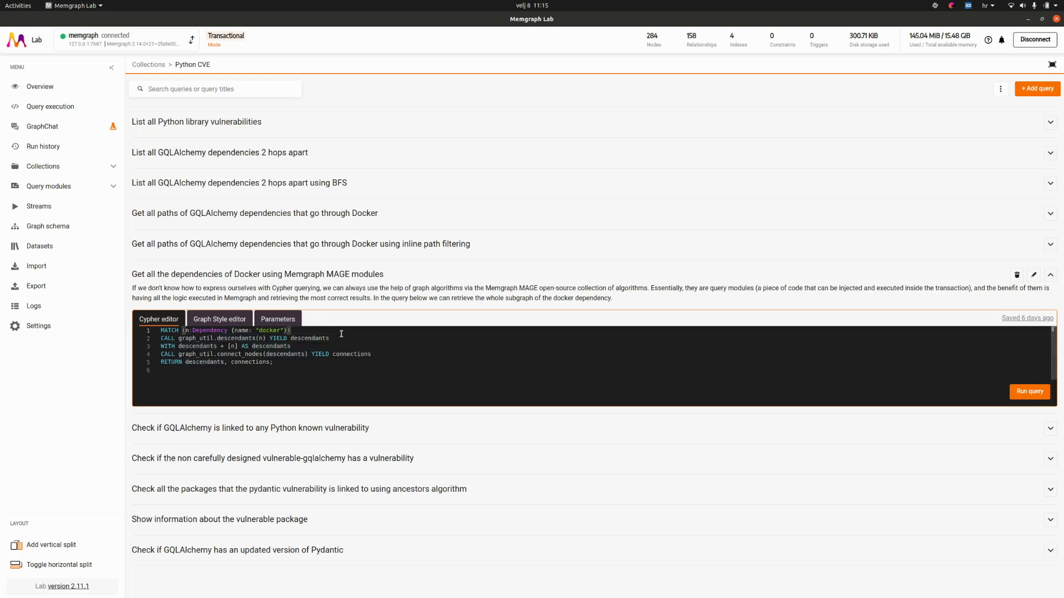
drag(343, 339, 159, 344)
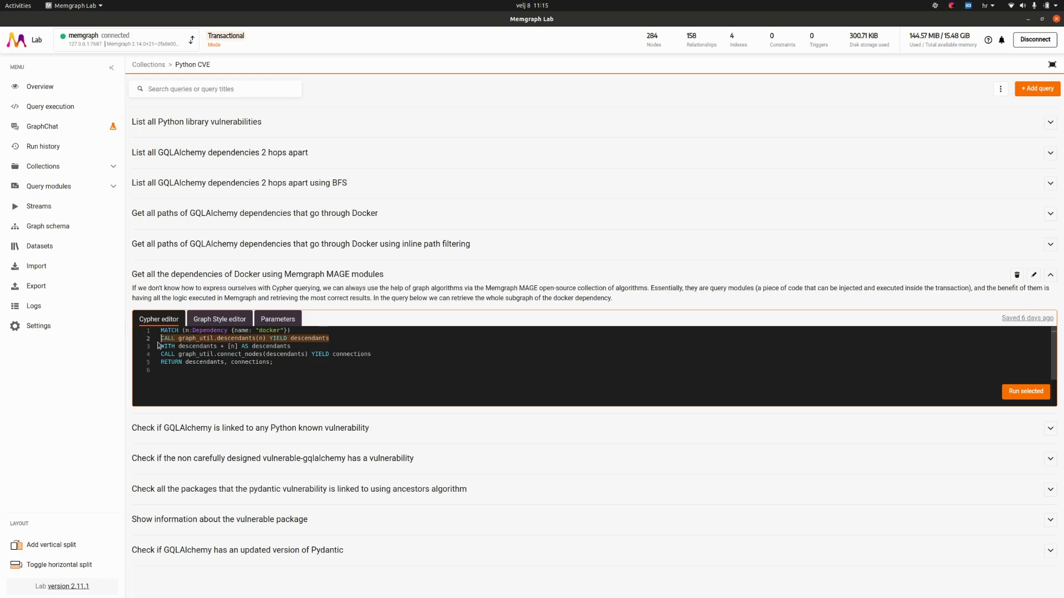
click(200, 338)
double_click(237, 338)
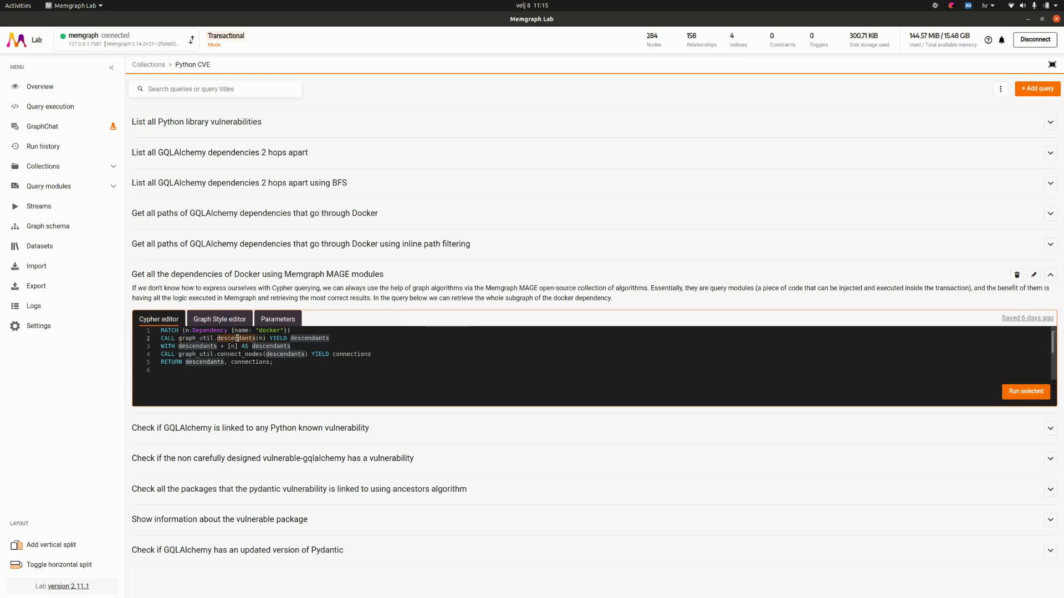
click(261, 338)
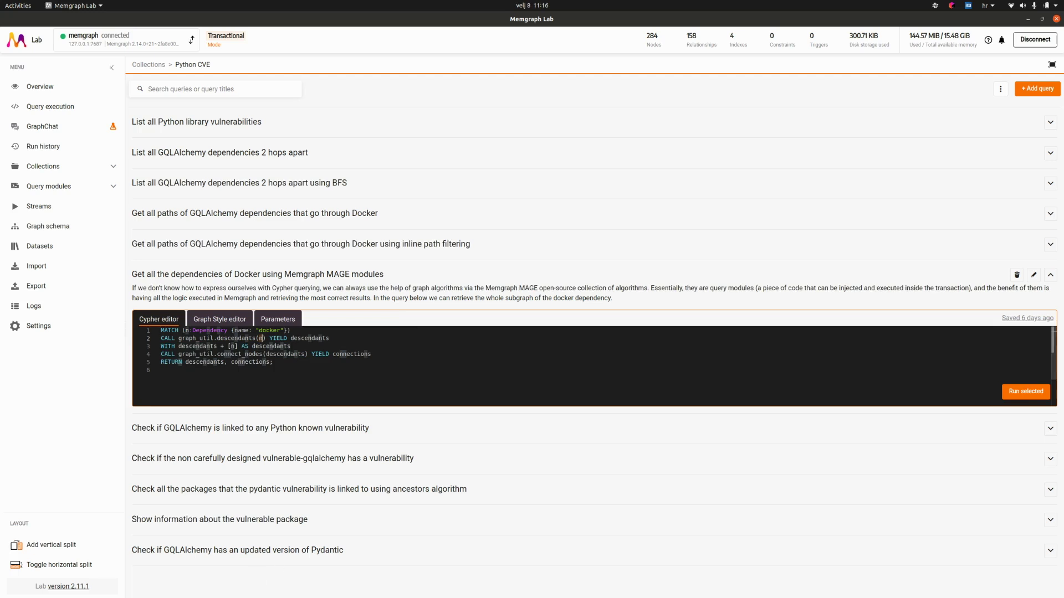
Switch to Google Chrome and review slides 31 to 33, "Data migration in the background", in the Memgraph Technical Presentation.
key(alt+Tab)
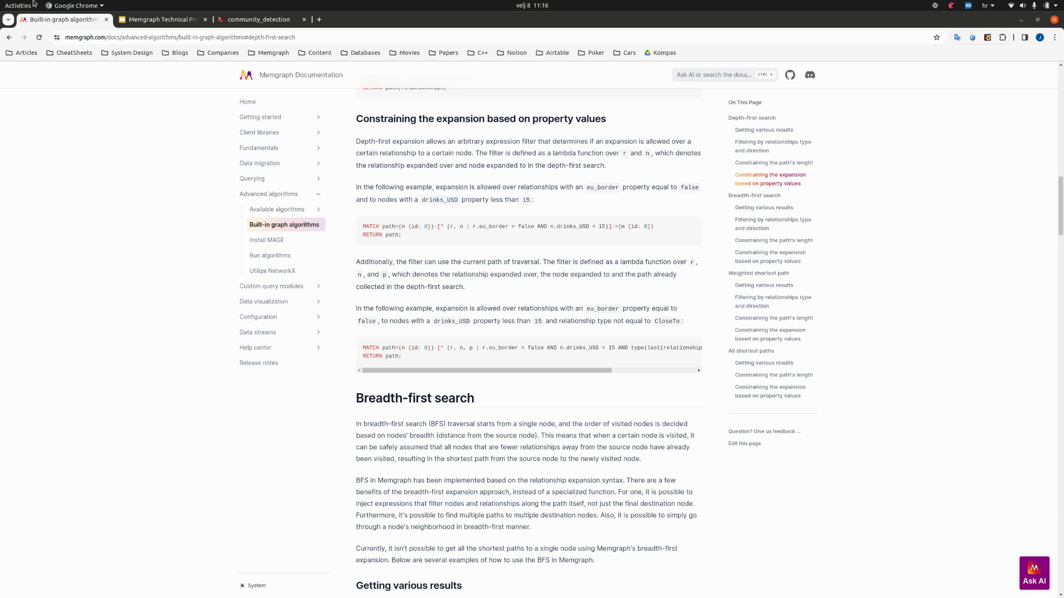
click(127, 18)
scroll(72, 310, up, 1)
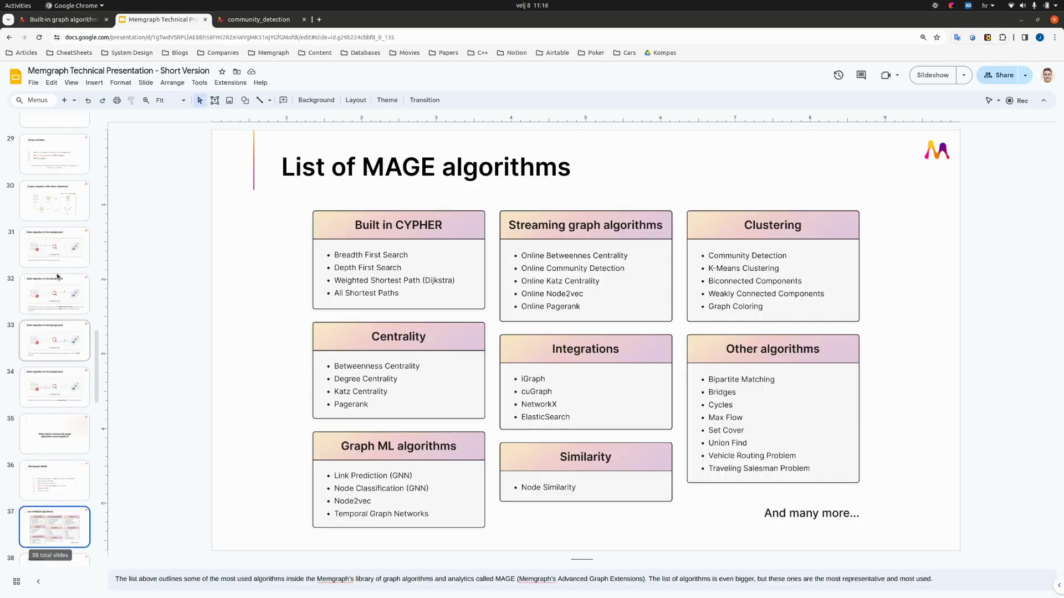
click(54, 248)
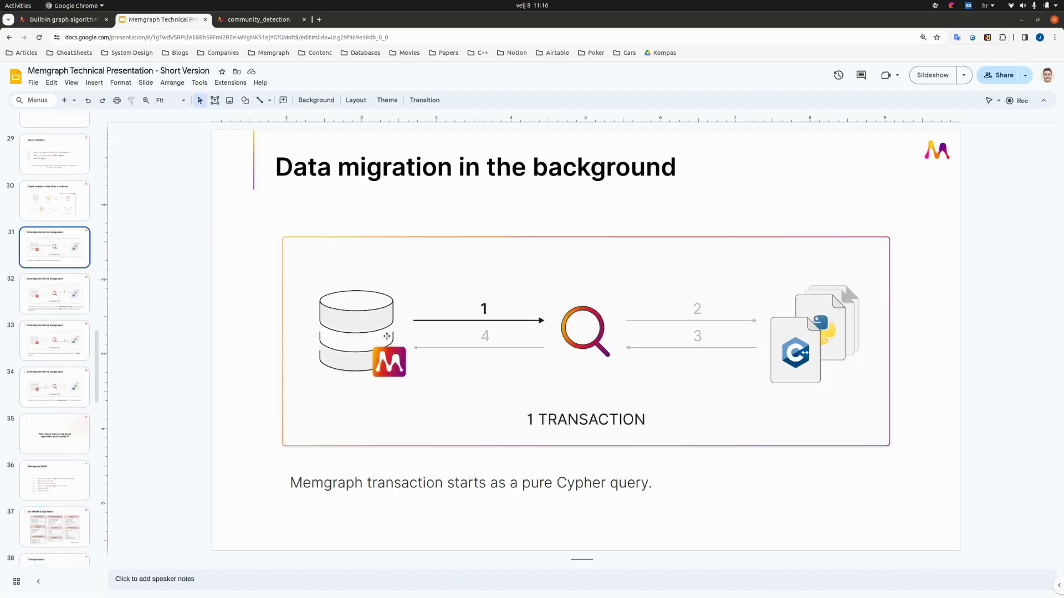
key(Down)
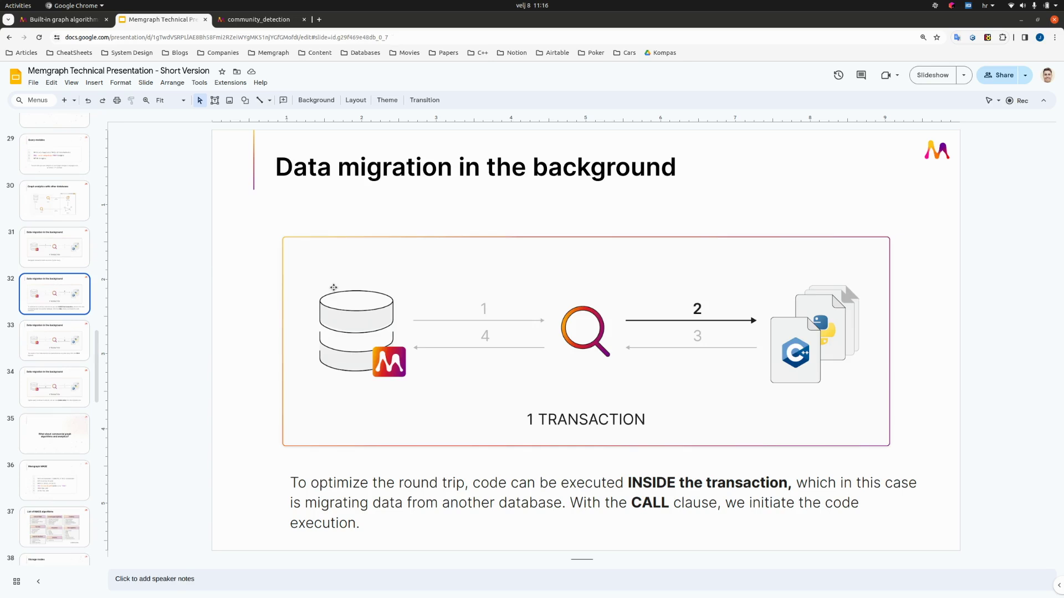
key(Down)
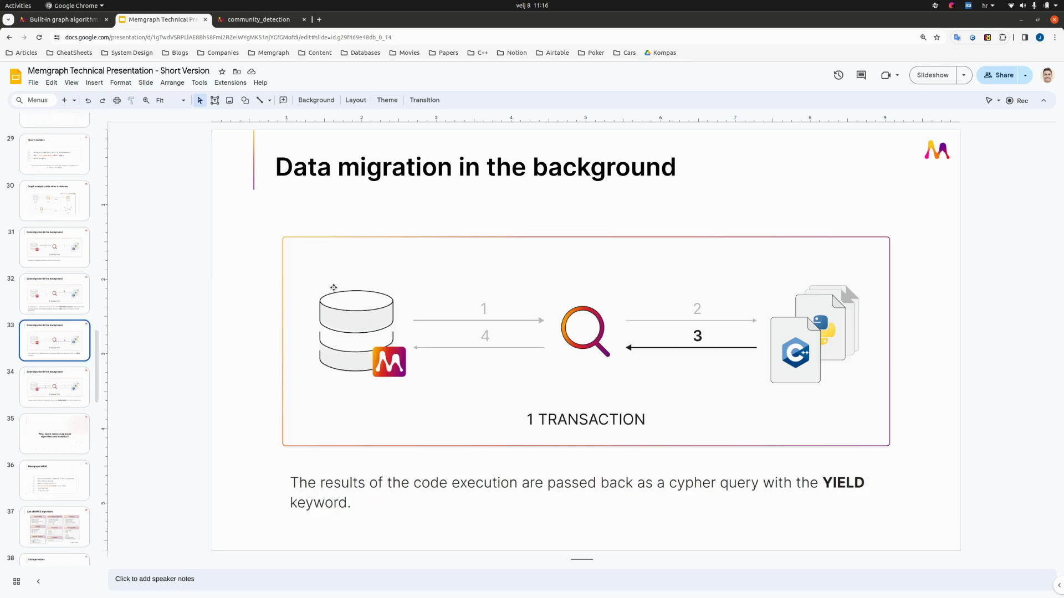
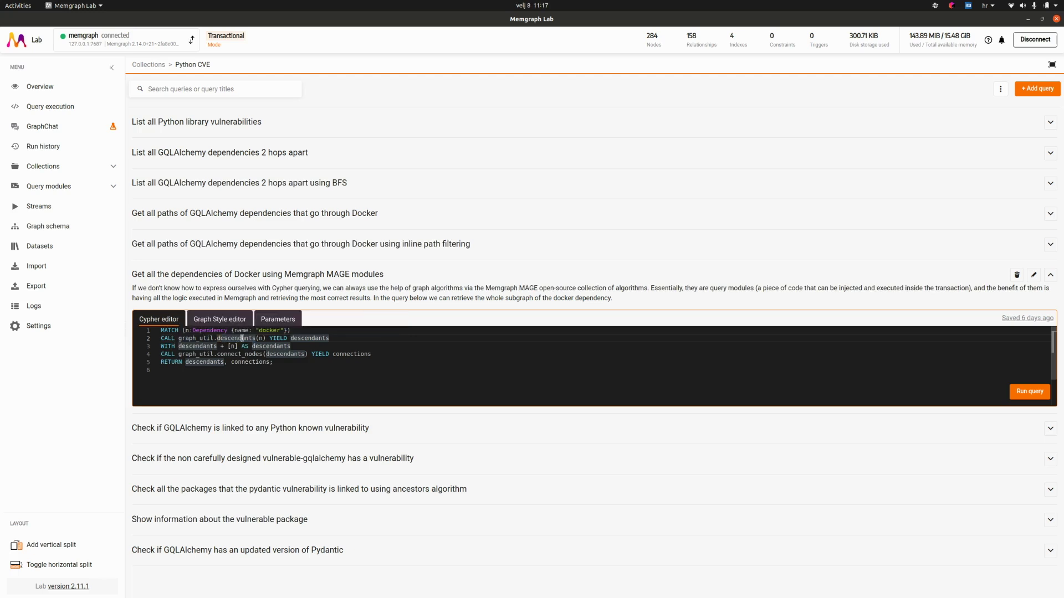
In Memgraph Lab, examine the MATCH clause for docker and the graph_util.connect_nodes call in the MAGE query.
drag(290, 331, 160, 331)
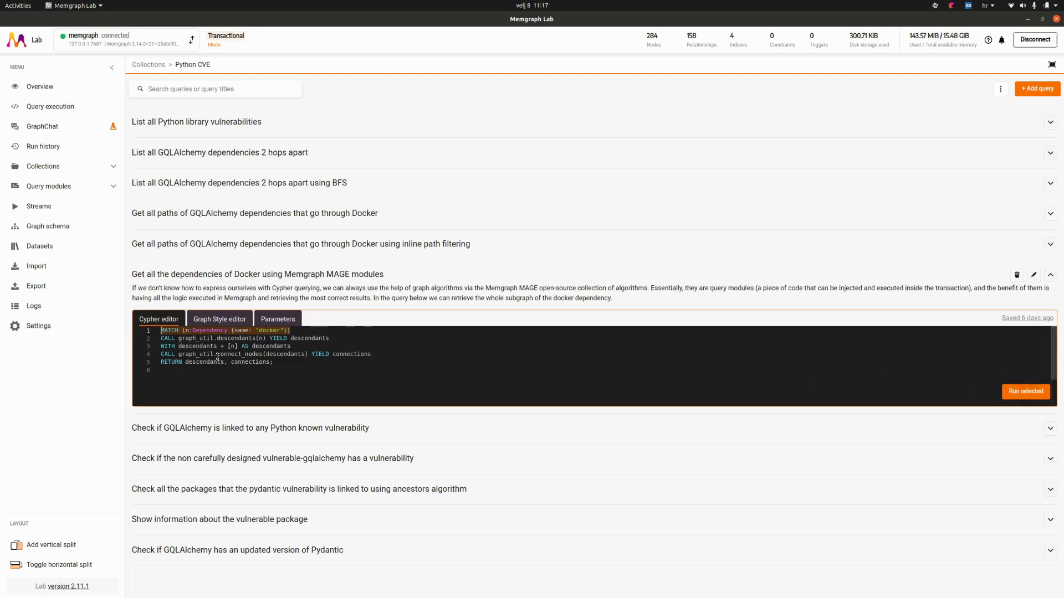
double_click(187, 354)
double_click(239, 354)
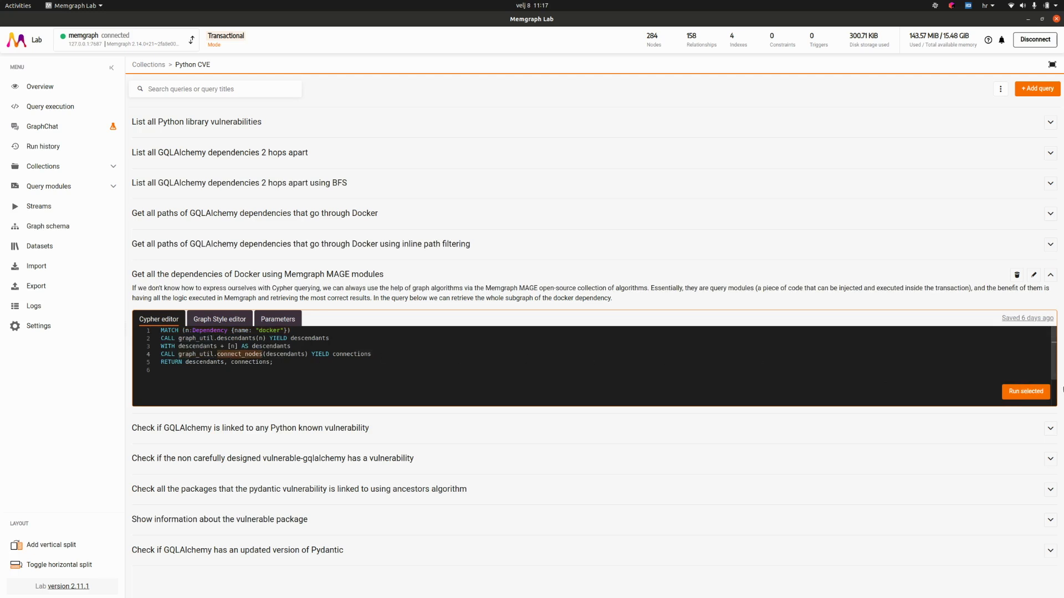
Run the full MAGE modules query for Docker dependencies, without any text selected.
click(1025, 391)
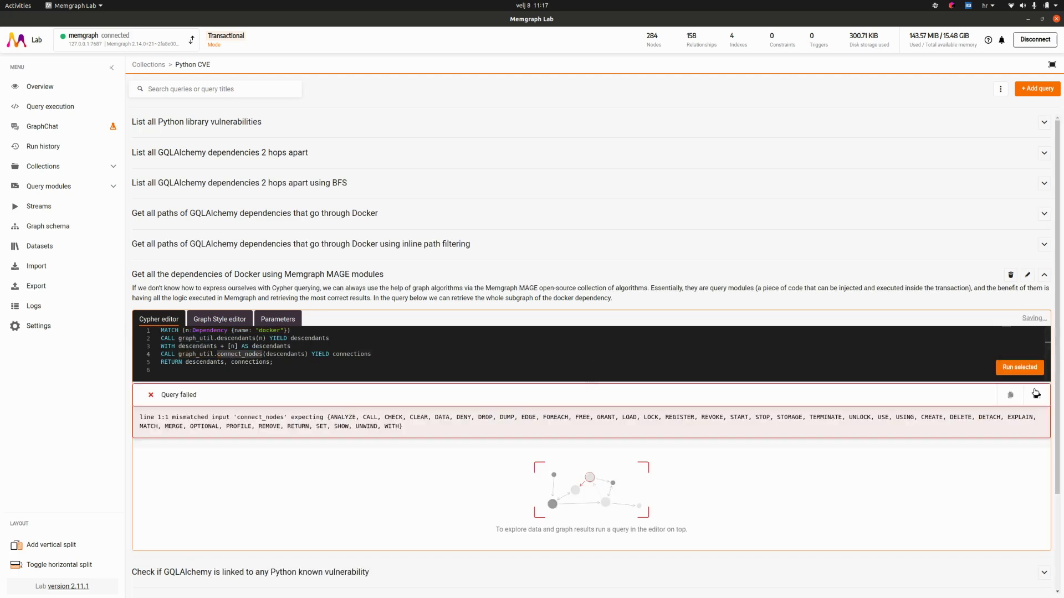
click(1014, 367)
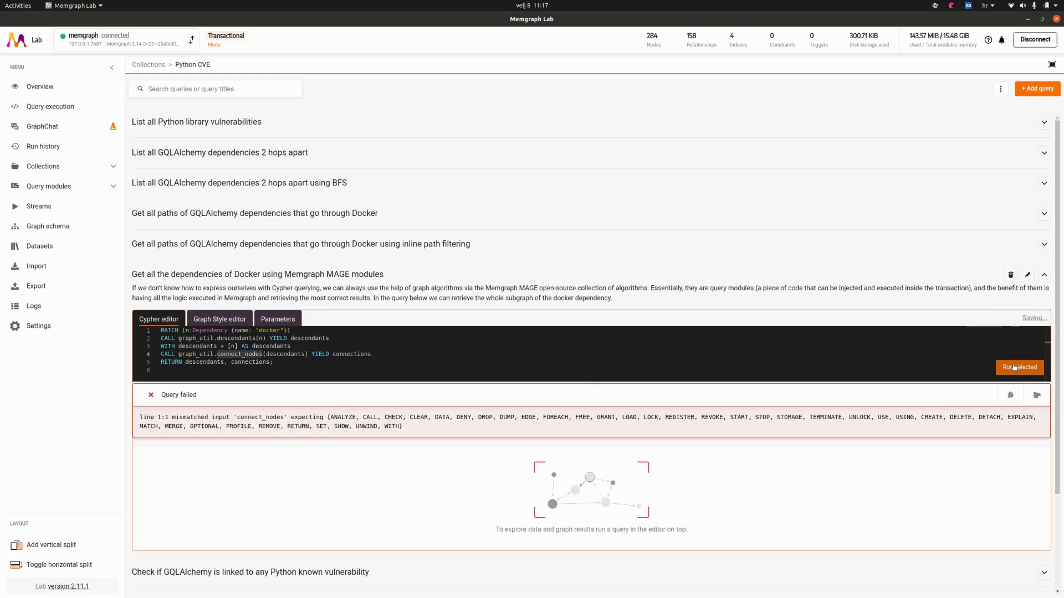
click(812, 362)
click(1022, 367)
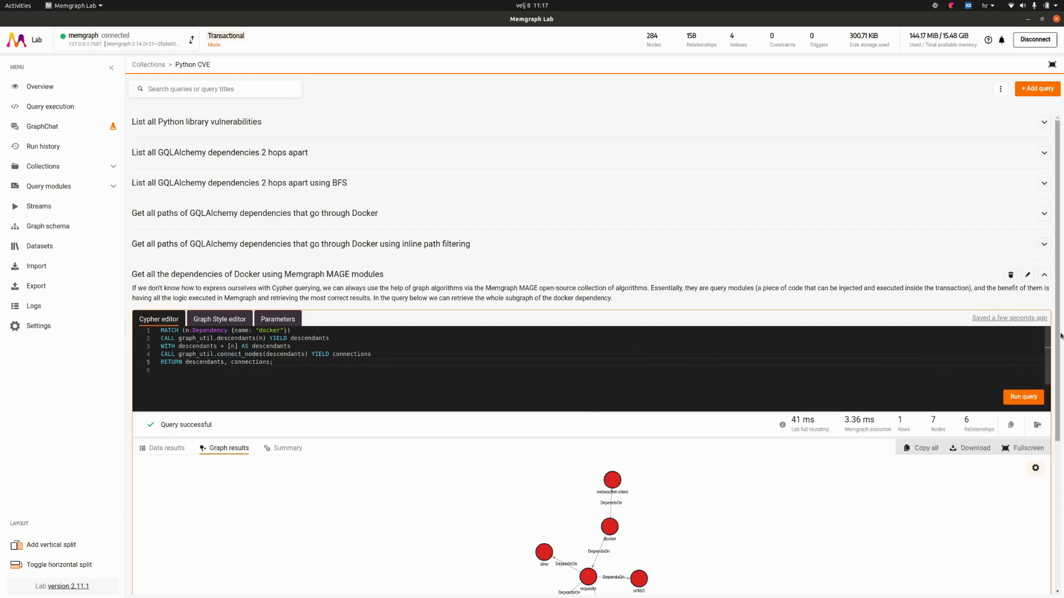
Rearrange the MAGE graph results with docker above websocket-client and requests, and spread urllib3, certifi, charset-normalizer and idna around requests.
scroll(725, 328, down, 3)
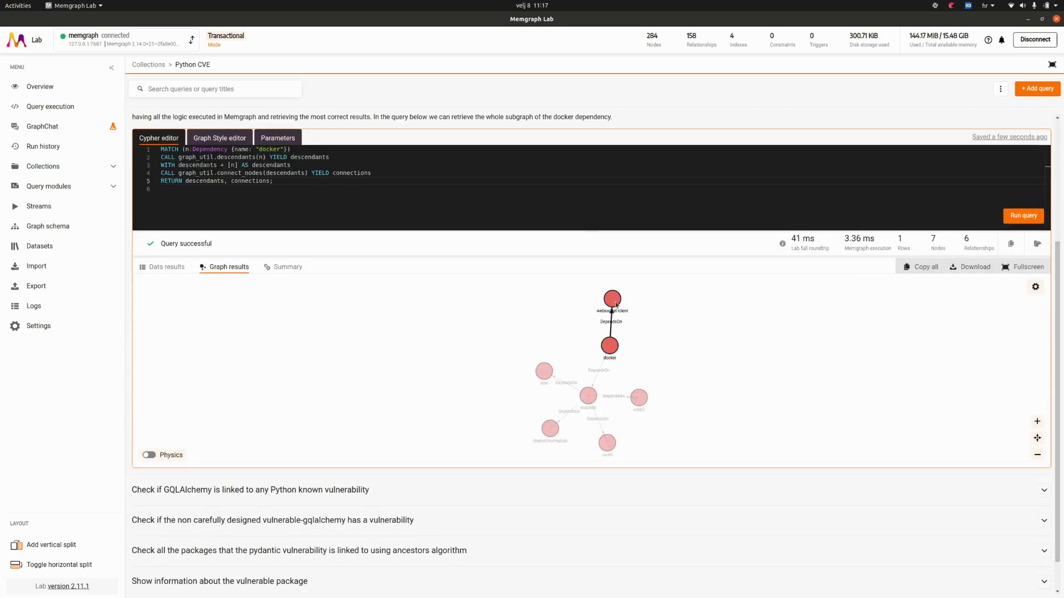
drag(609, 345, 522, 290)
drag(612, 299, 620, 332)
drag(544, 371, 523, 400)
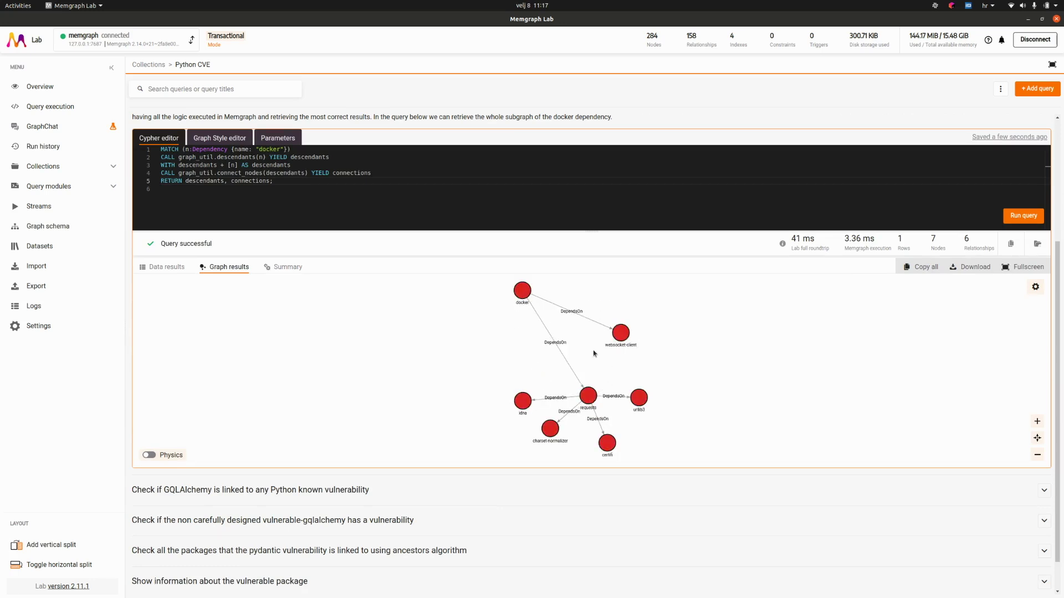
drag(639, 398, 672, 393)
drag(607, 443, 676, 430)
drag(550, 428, 649, 440)
drag(522, 400, 601, 455)
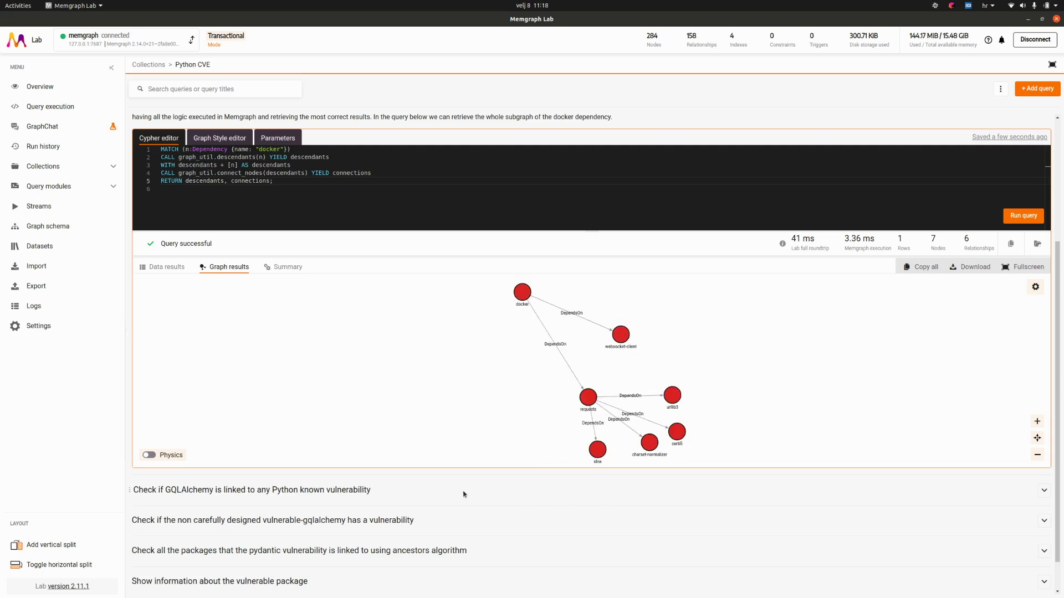
Expand the query that checks if GQLAlchemy is linked to any Python known vulnerability, and collapse the Docker MAGE query.
click(1042, 489)
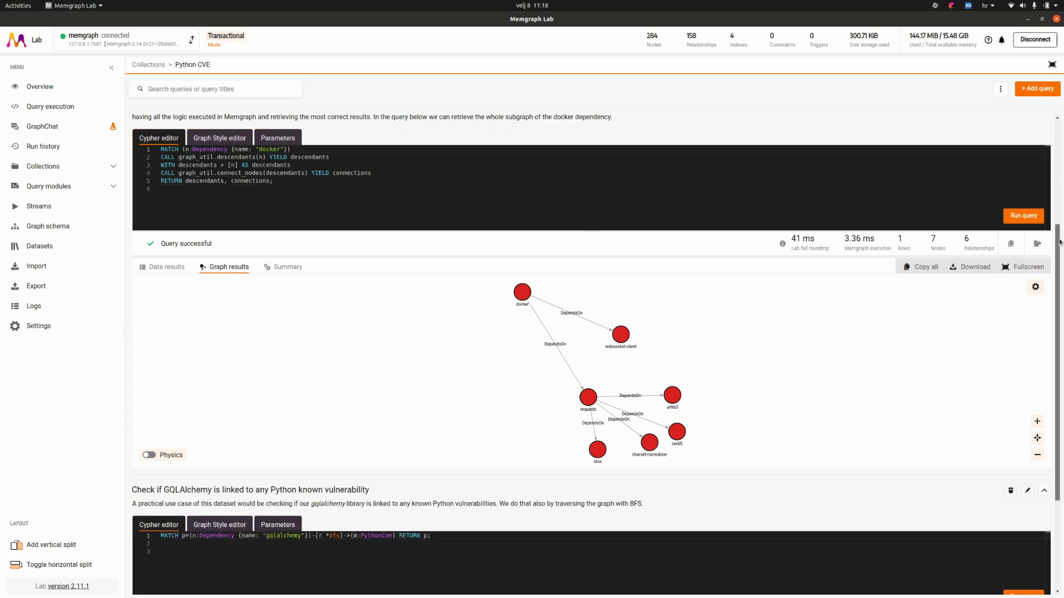
scroll(1056, 172, up, 2)
click(1050, 161)
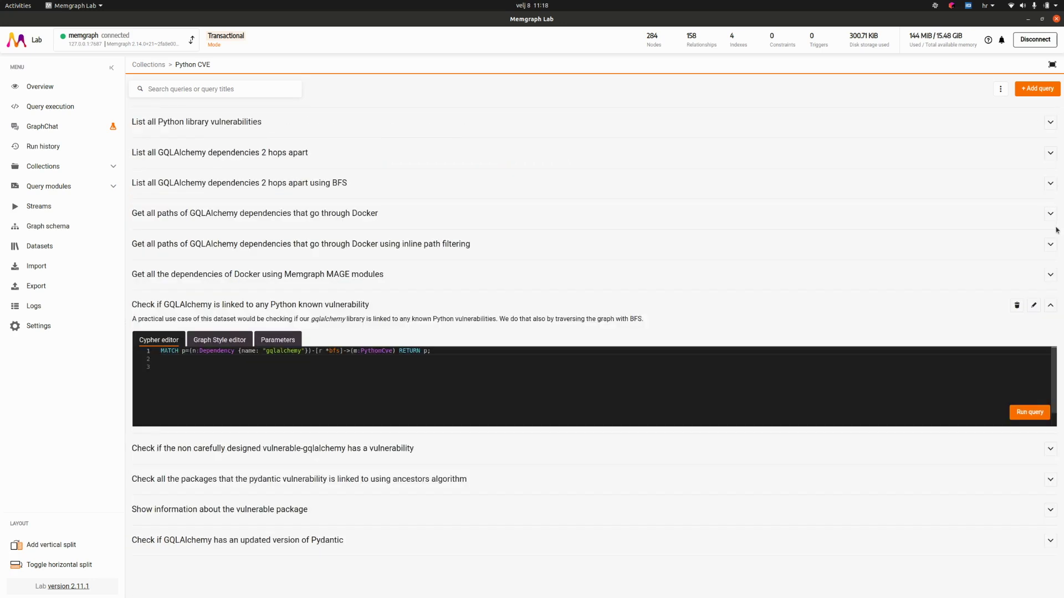
Examine the Dependency label, the bfs expansion and the PythonCve target in the GQLAlchemy vulnerability query.
click(303, 359)
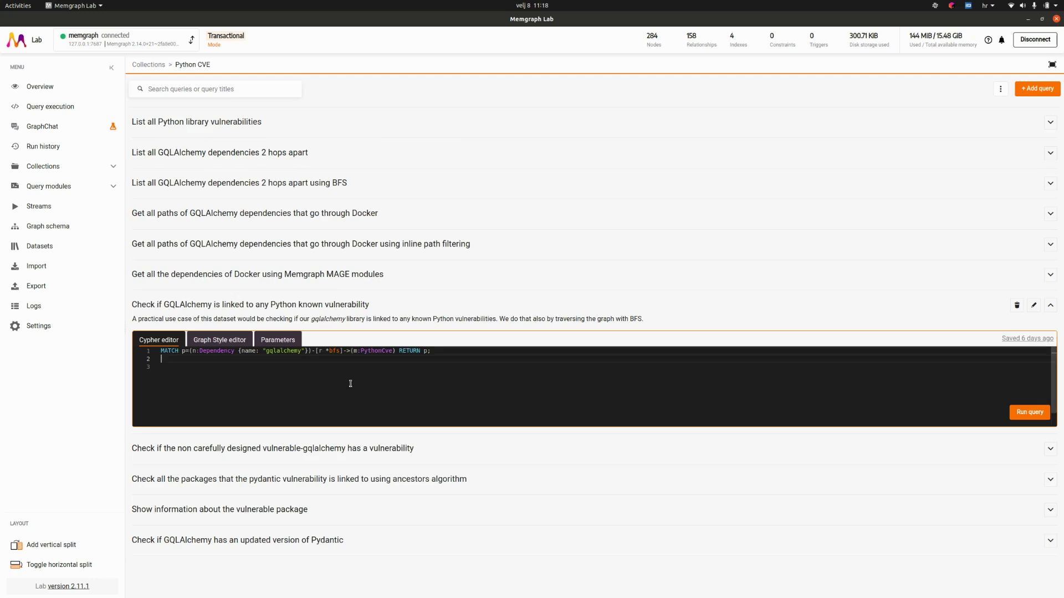
double_click(201, 352)
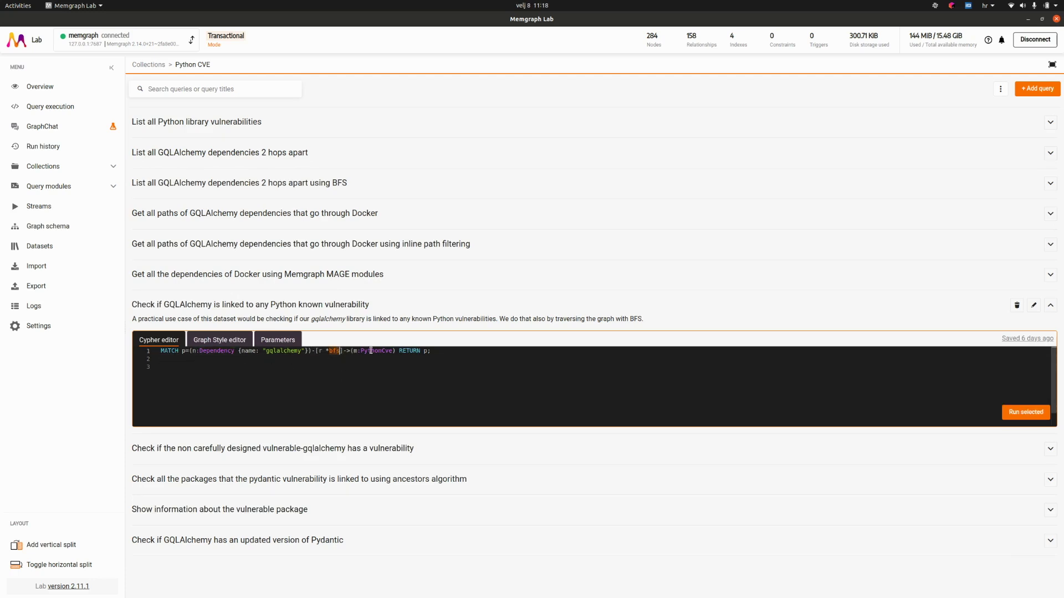
click(487, 368)
double_click(216, 351)
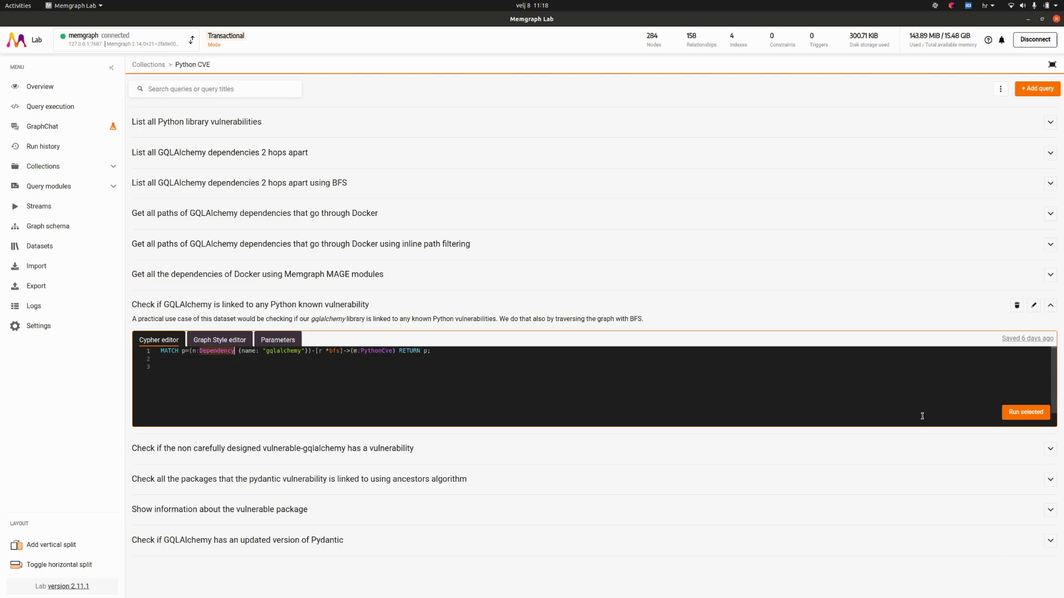
Run the complete GQLAlchemy vulnerability query with the text selection cleared.
click(1025, 412)
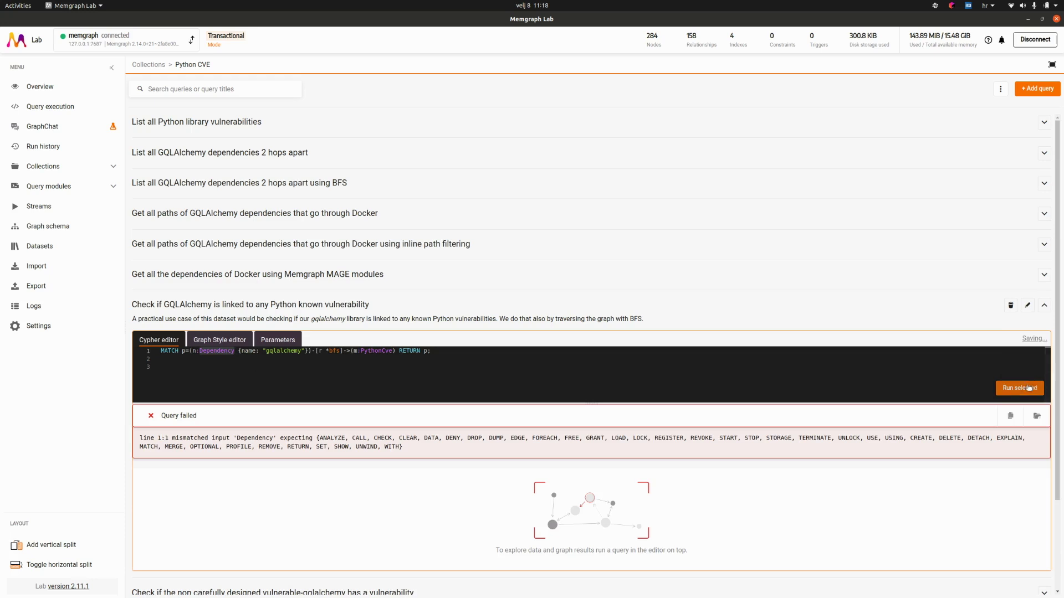
click(551, 364)
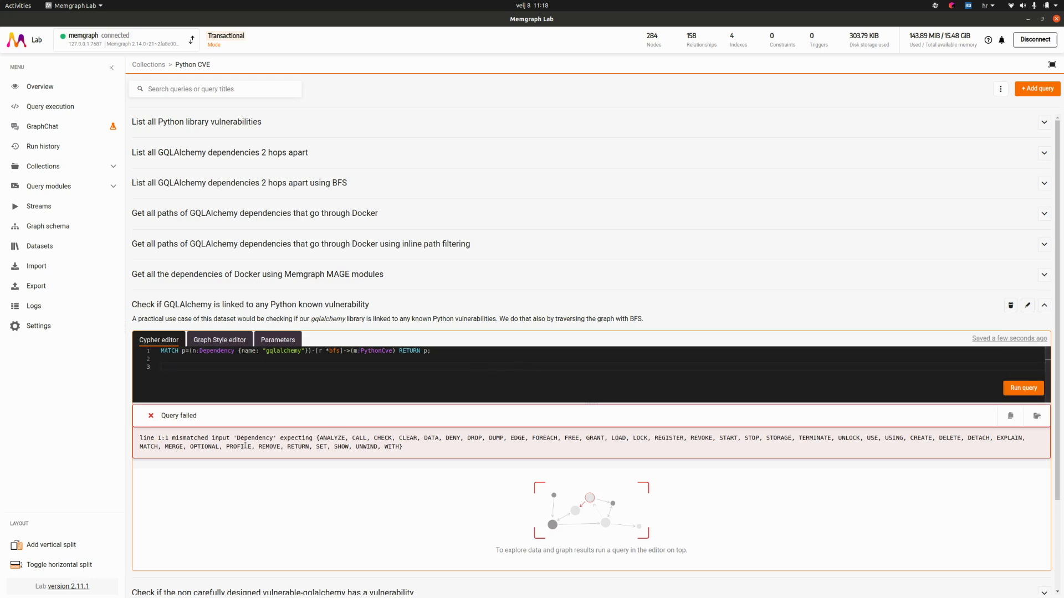
click(1022, 388)
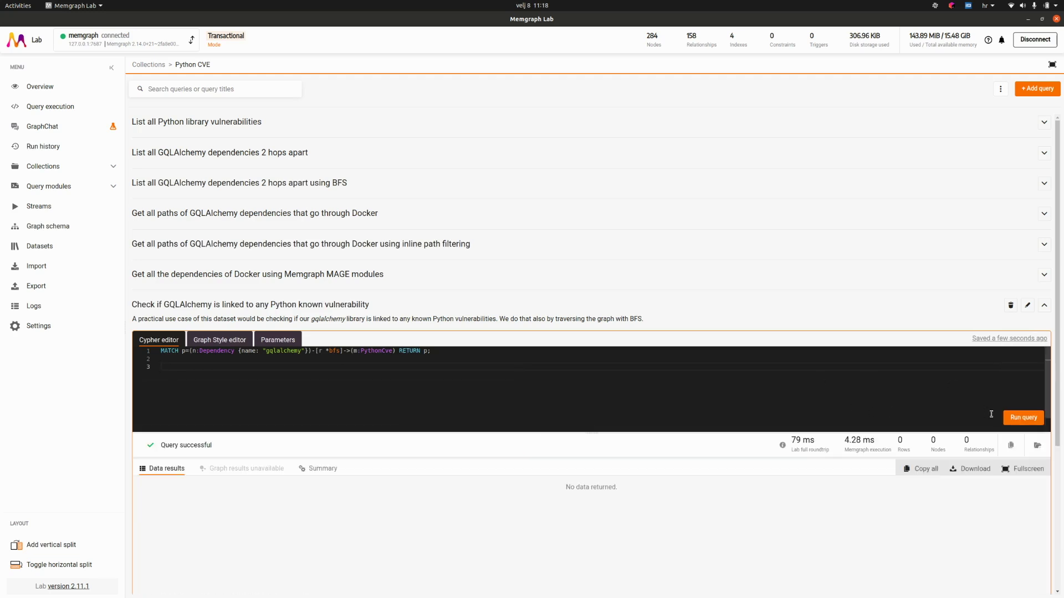
Review the gqlalchemy Dependency match in the vulnerability query together with its data results.
click(287, 354)
click(433, 366)
double_click(217, 352)
drag(1059, 392, 1062, 520)
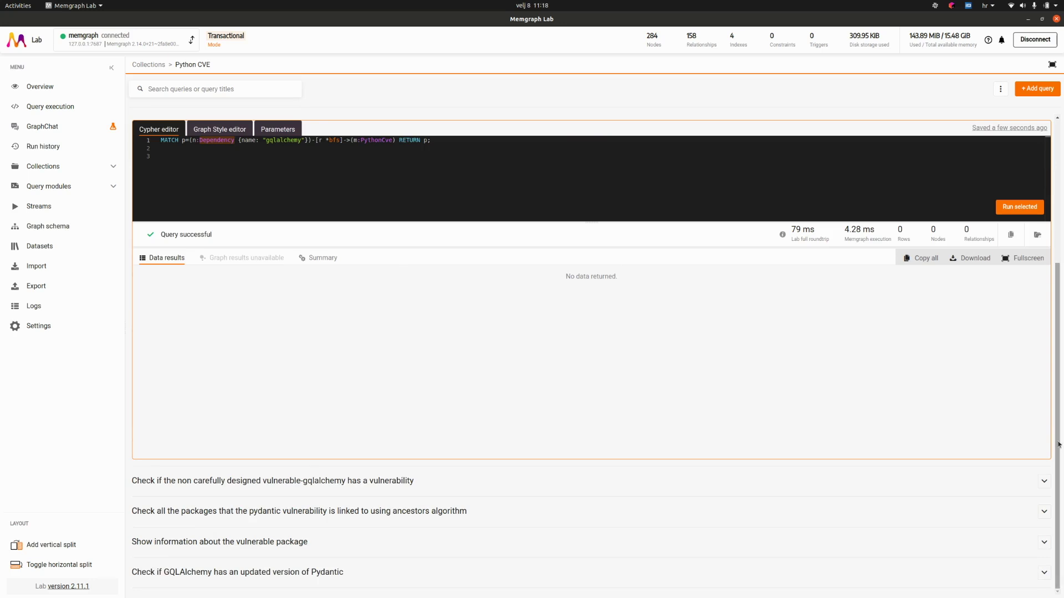
Expand and run the query that checks if the non carefully designed vulnerable-gqlalchemy has a vulnerability.
click(1043, 480)
scroll(864, 399, down, 3)
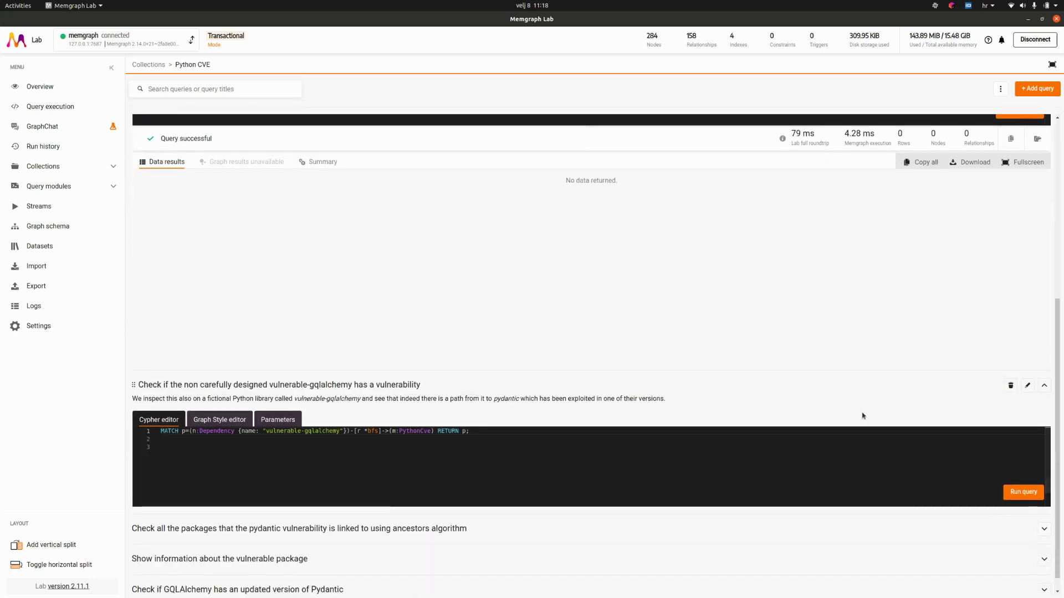
click(332, 420)
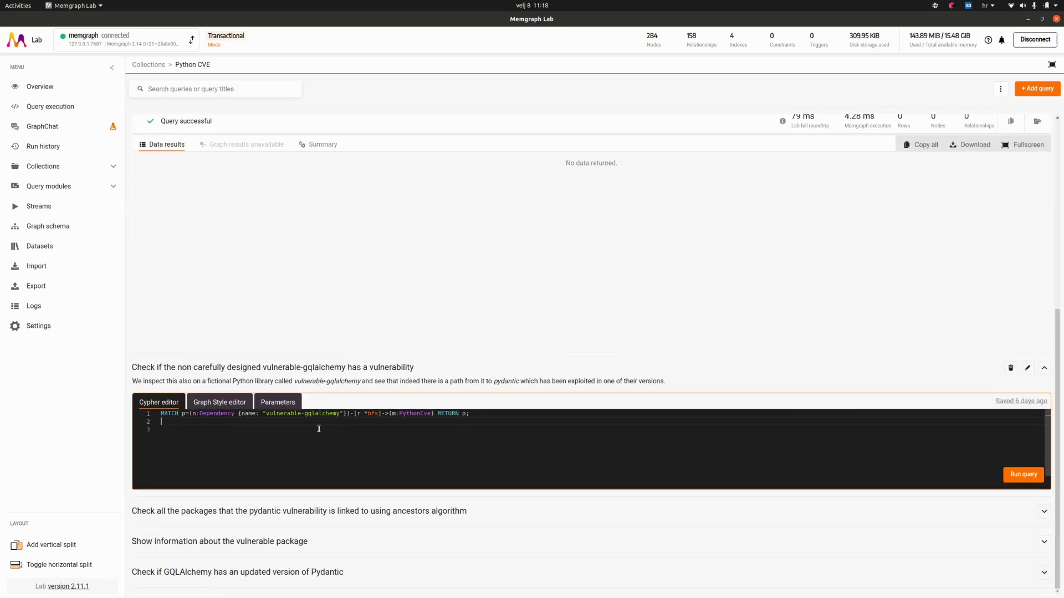
click(1022, 474)
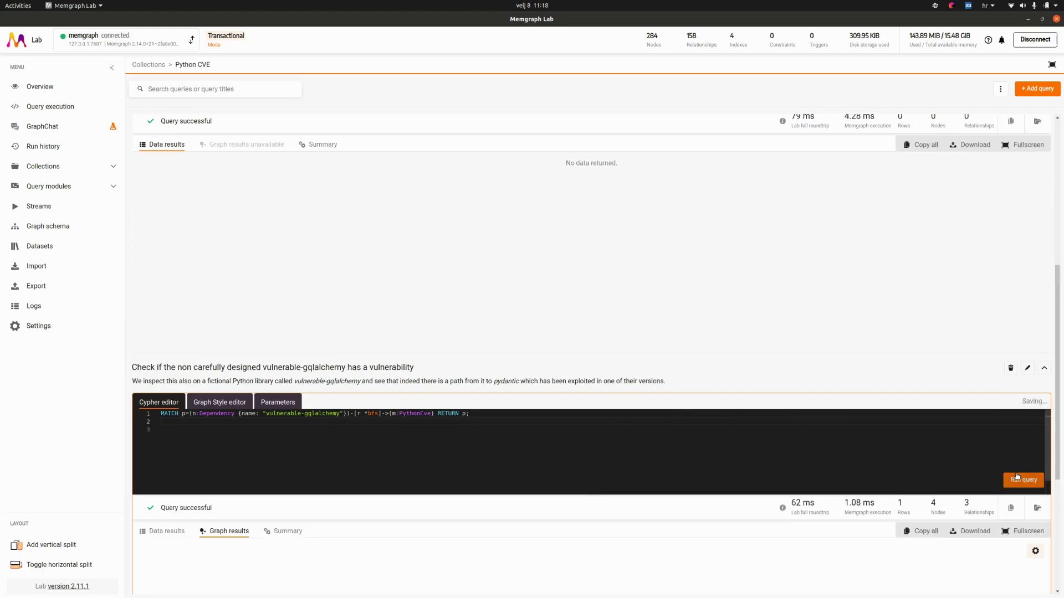
scroll(1056, 361, down, 4)
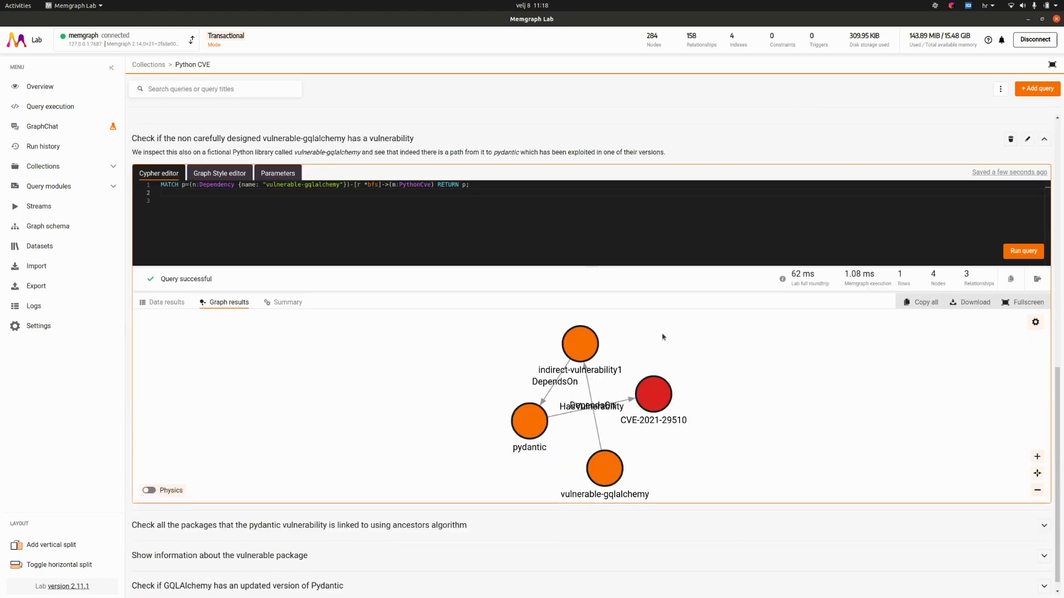
Spread the vulnerable-gqlalchemy, indirect-vulnerability1 and pydantic nodes into a readable chain leading to CVE-2021-29510.
drag(604, 468, 774, 379)
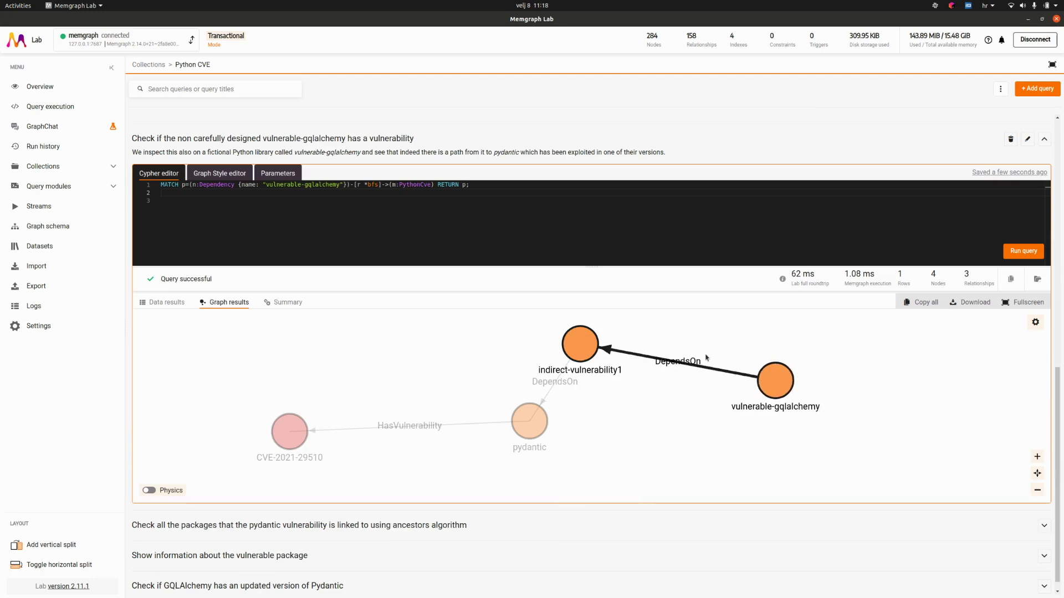
drag(579, 344, 675, 451)
drag(529, 427, 531, 372)
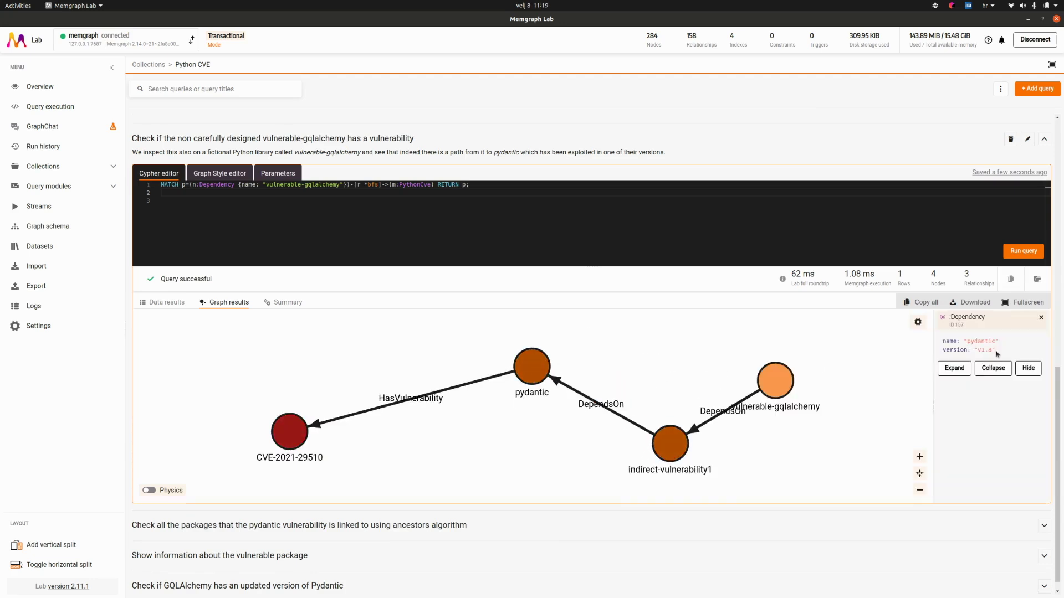
Inspect the properties of the CVE-2021-29510 node, including its description, max_version and min_version, and close its details.
click(291, 433)
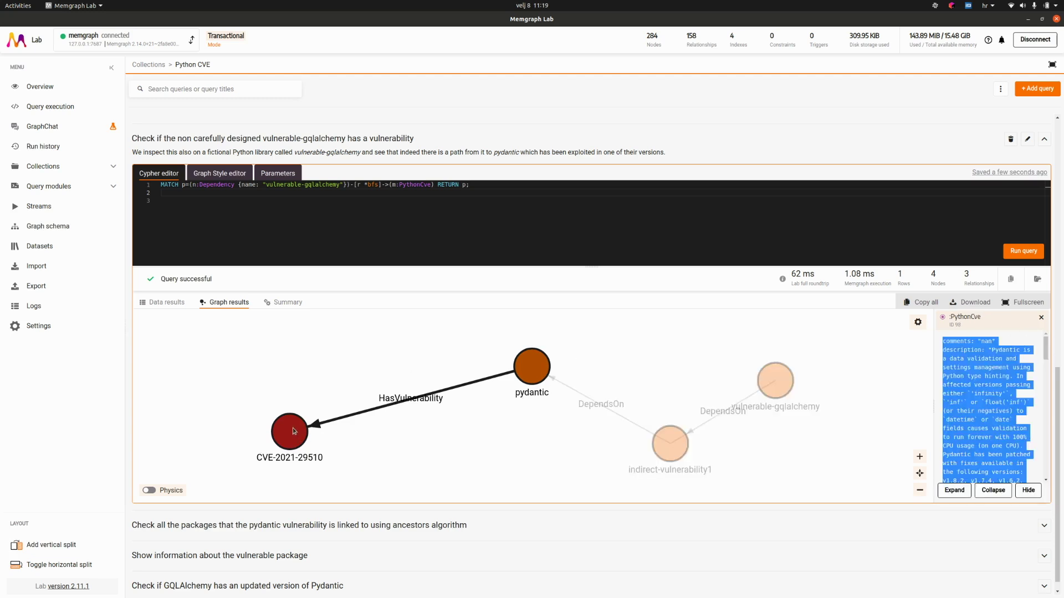
click(996, 392)
scroll(996, 392, down, 10)
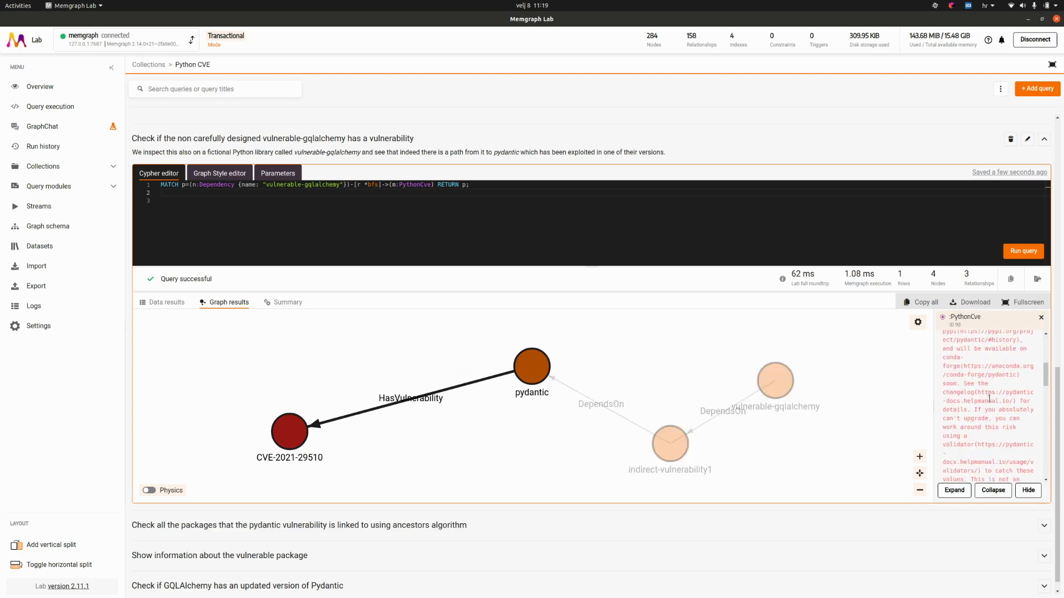
scroll(989, 400, up, 1)
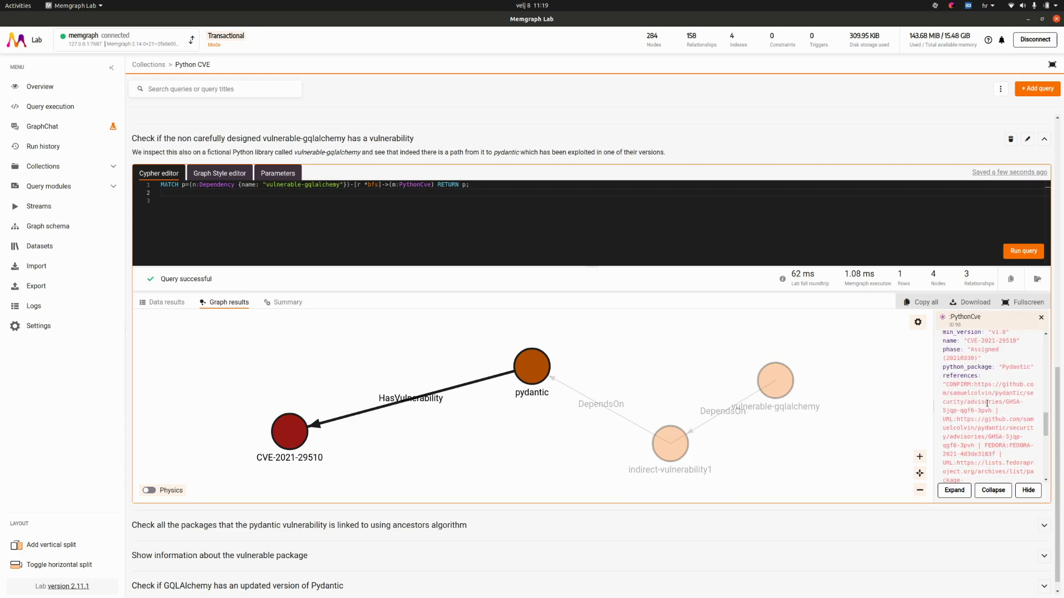
scroll(967, 367, up, 3)
double_click(973, 367)
double_click(999, 376)
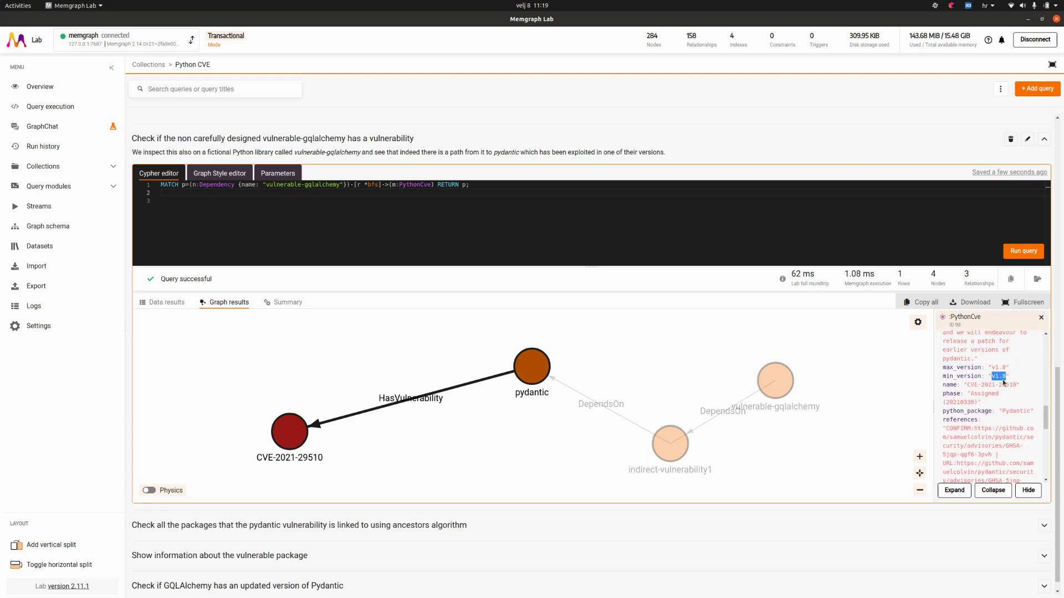
click(865, 421)
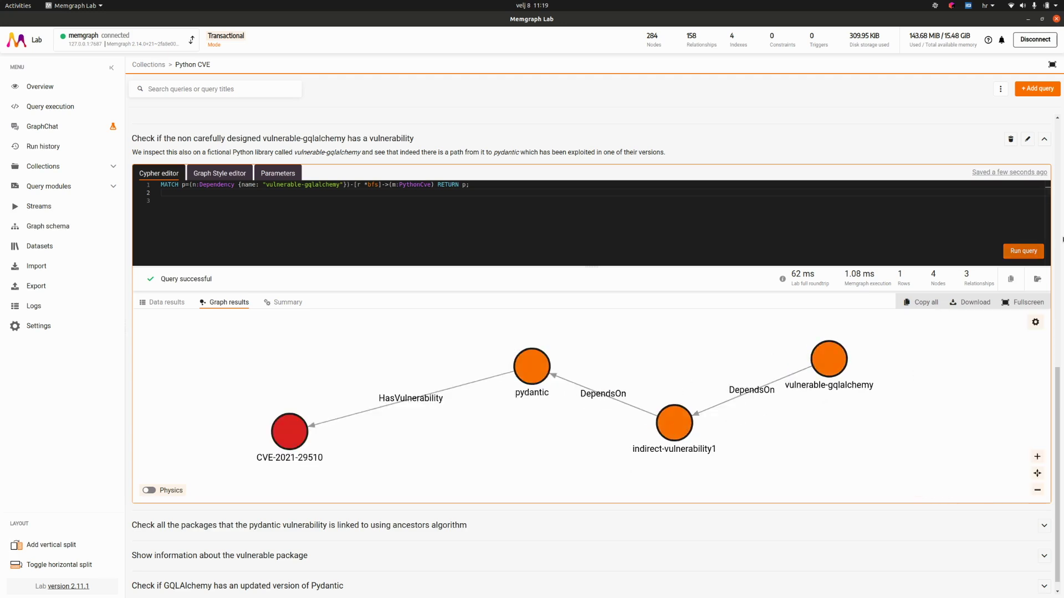
Collapse the vulnerable-gqlalchemy query and the query that checks GQLAlchemy for known Python vulnerabilities.
click(1047, 148)
scroll(1046, 151, up, 2)
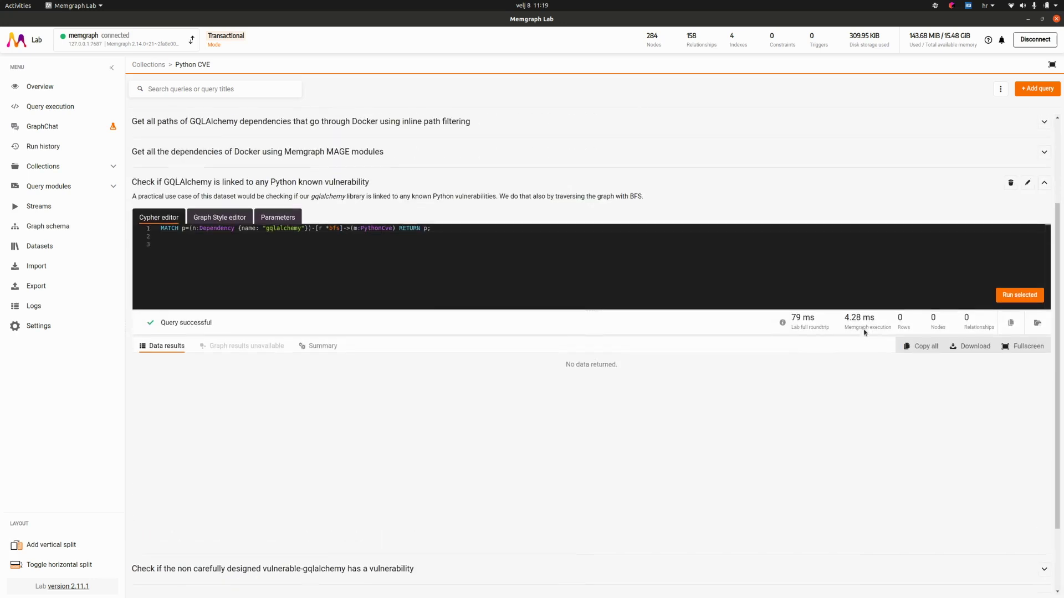
click(1045, 184)
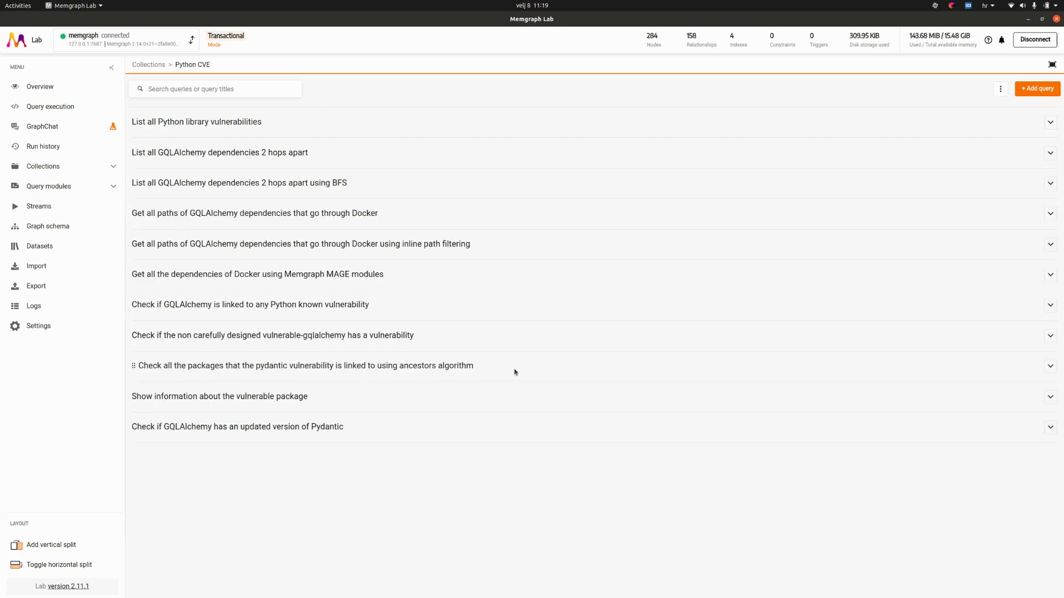
Expand the query that finds packages linked to the pydantic vulnerability using the ancestors algorithm, and examine its python_package condition.
click(1049, 366)
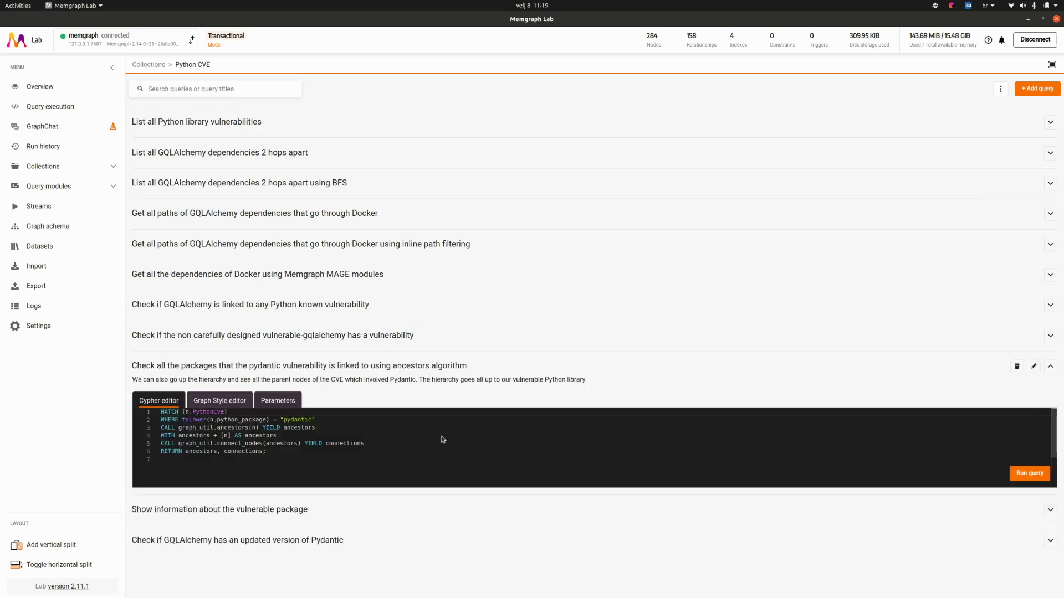
click(256, 432)
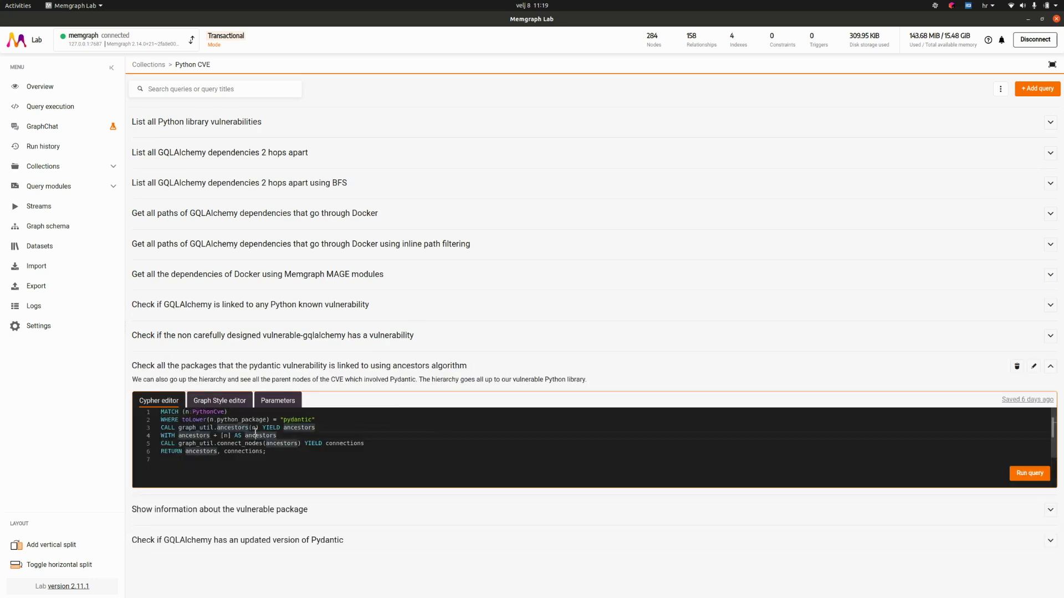
double_click(229, 421)
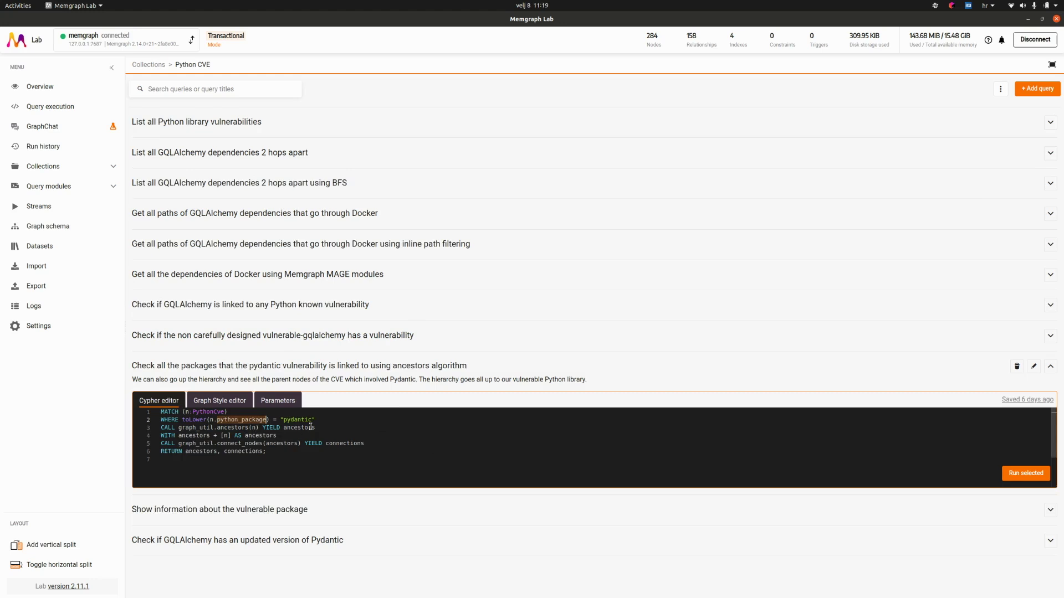
Run the complete pydantic ancestors query without a text selection, and collapse it after viewing the graph results.
click(1009, 478)
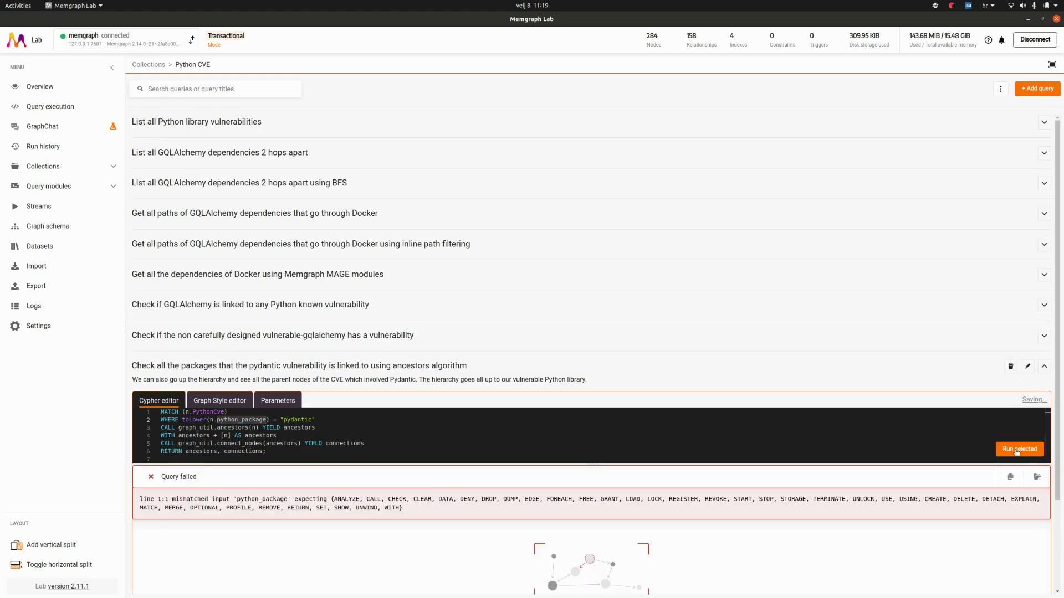
click(973, 443)
click(1023, 449)
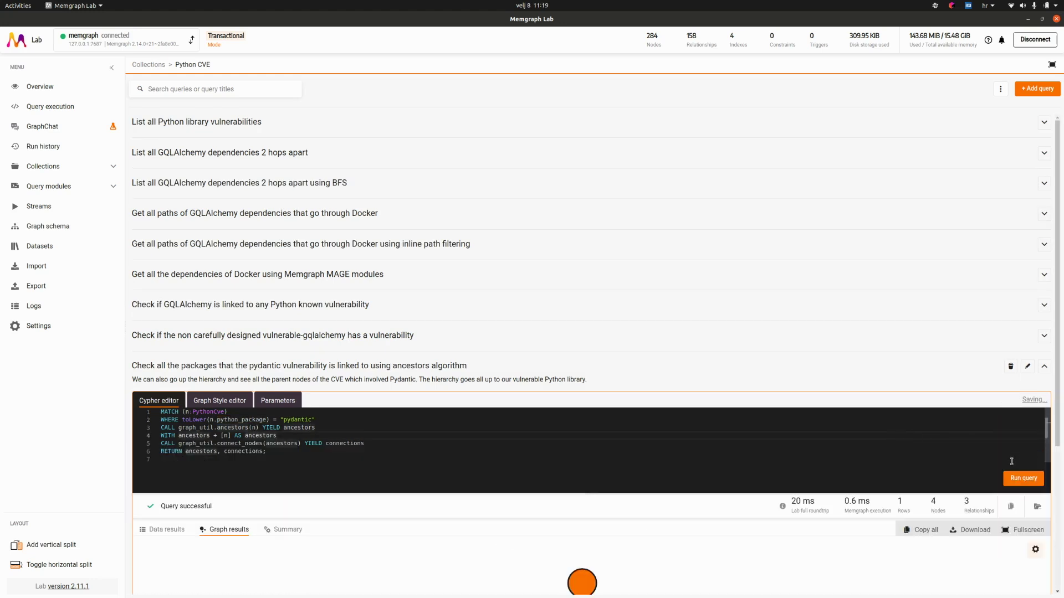
scroll(1057, 441, down, 4)
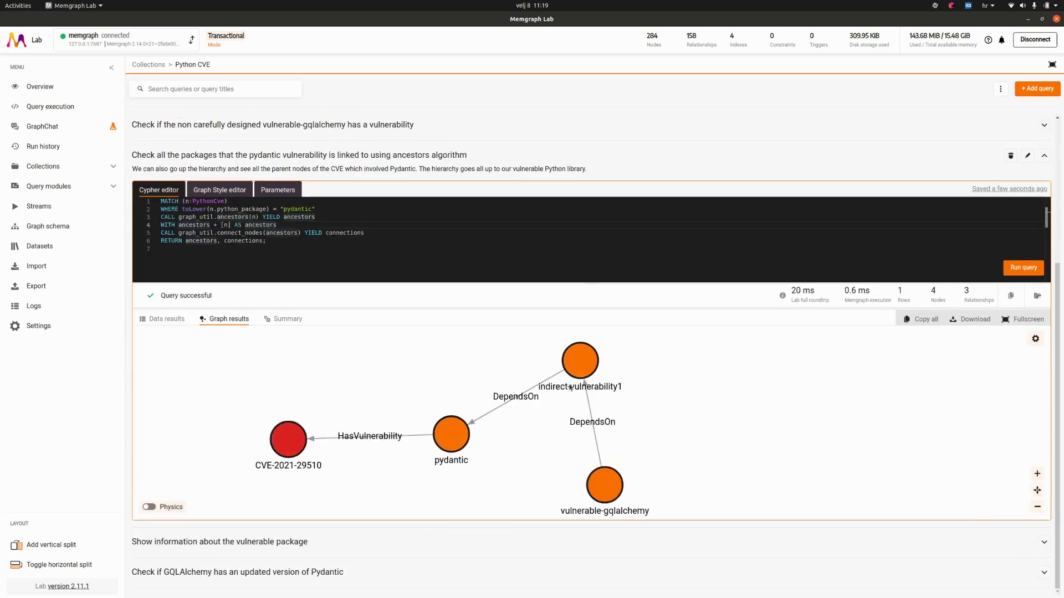
click(1043, 156)
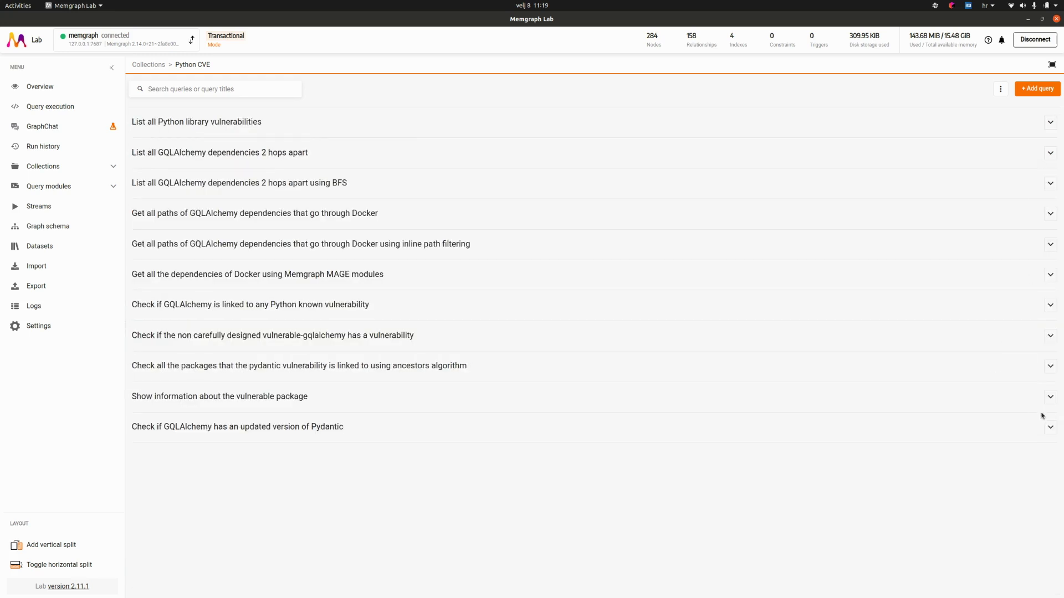
Expand and run the query that shows information about the vulnerable package.
click(1048, 398)
click(434, 466)
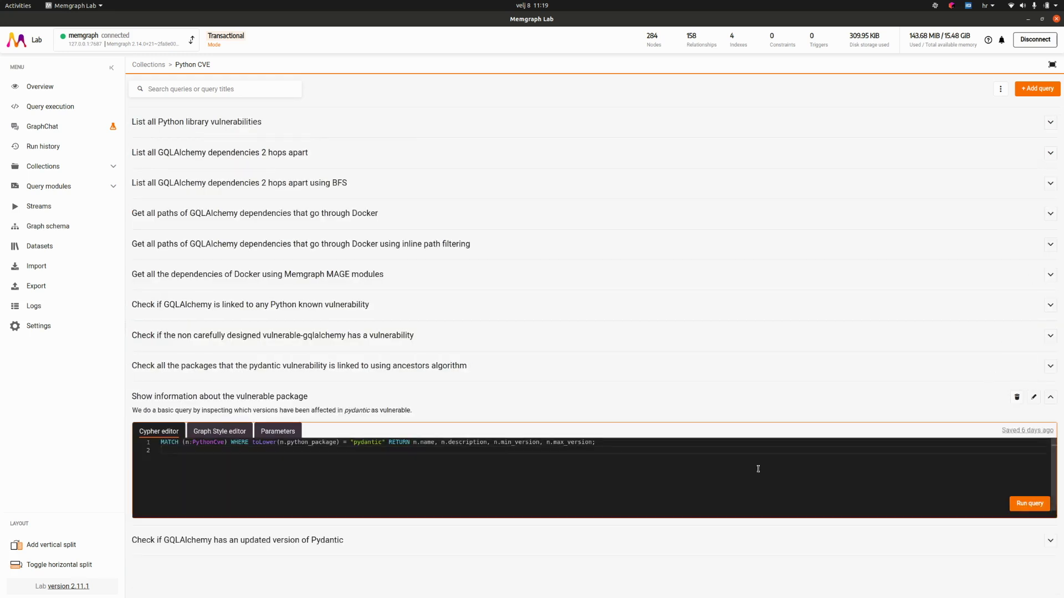
click(1026, 503)
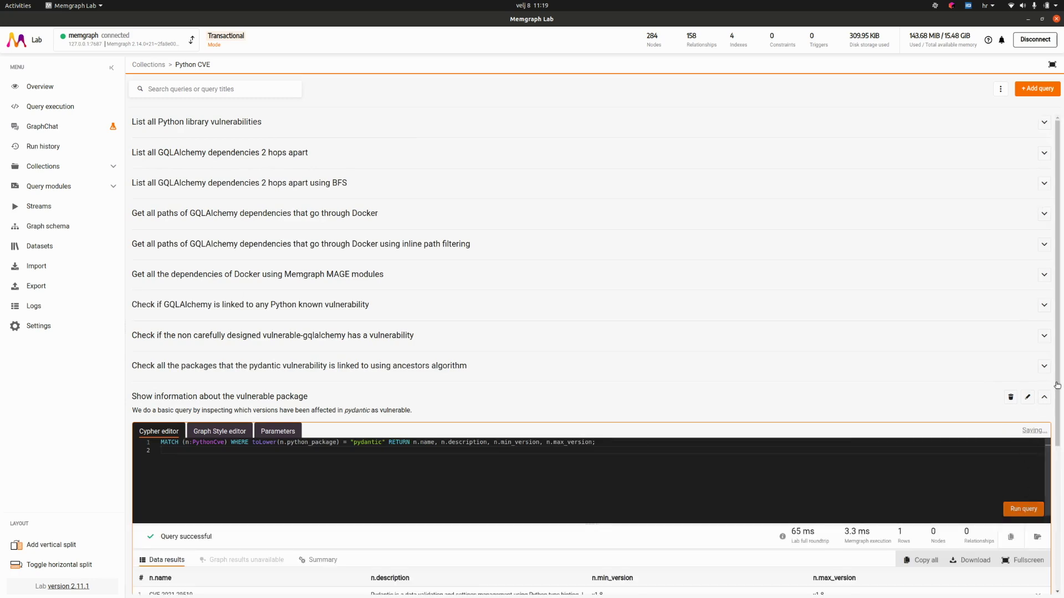
scroll(1055, 404, down, 4)
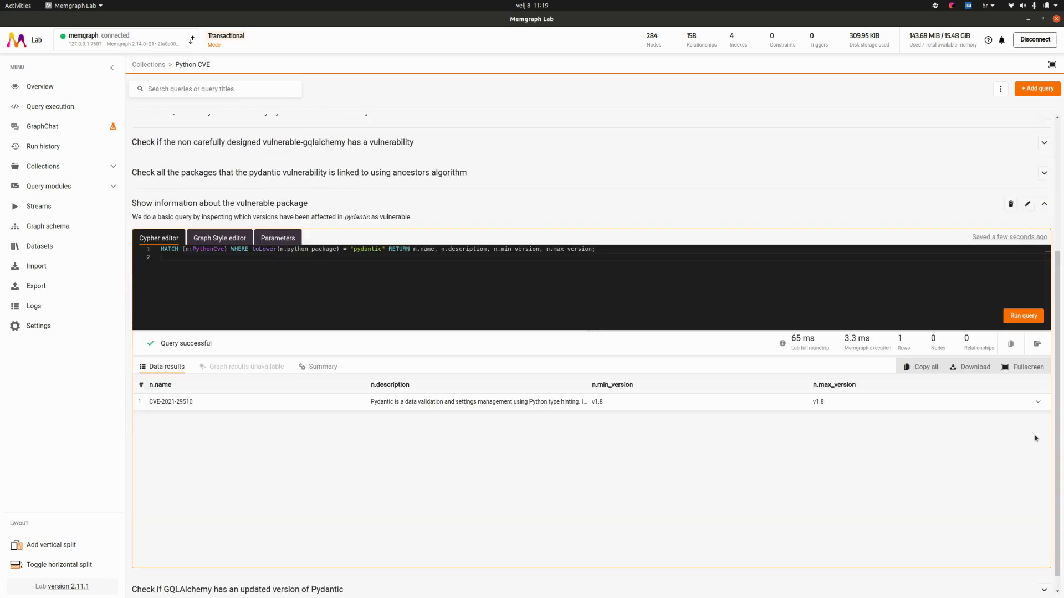
Examine the n.min_version and n.max_version columns of the vulnerable package results, and collapse that query.
drag(596, 385, 653, 392)
double_click(819, 384)
click(895, 290)
click(1048, 204)
Expand and run the query that checks if GQLAlchemy has an updated version of Pydantic.
click(1047, 429)
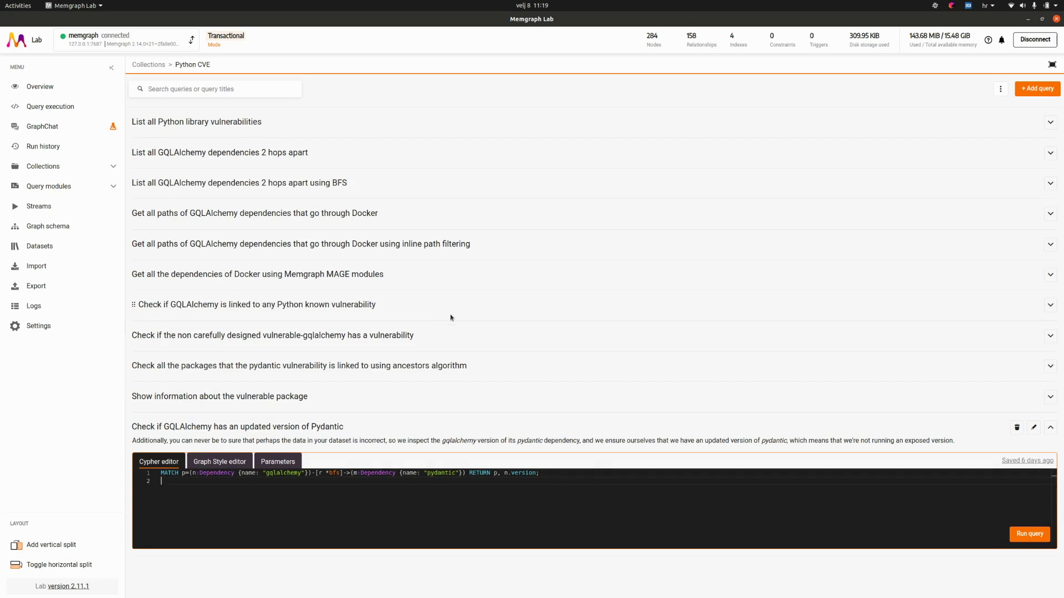
click(339, 484)
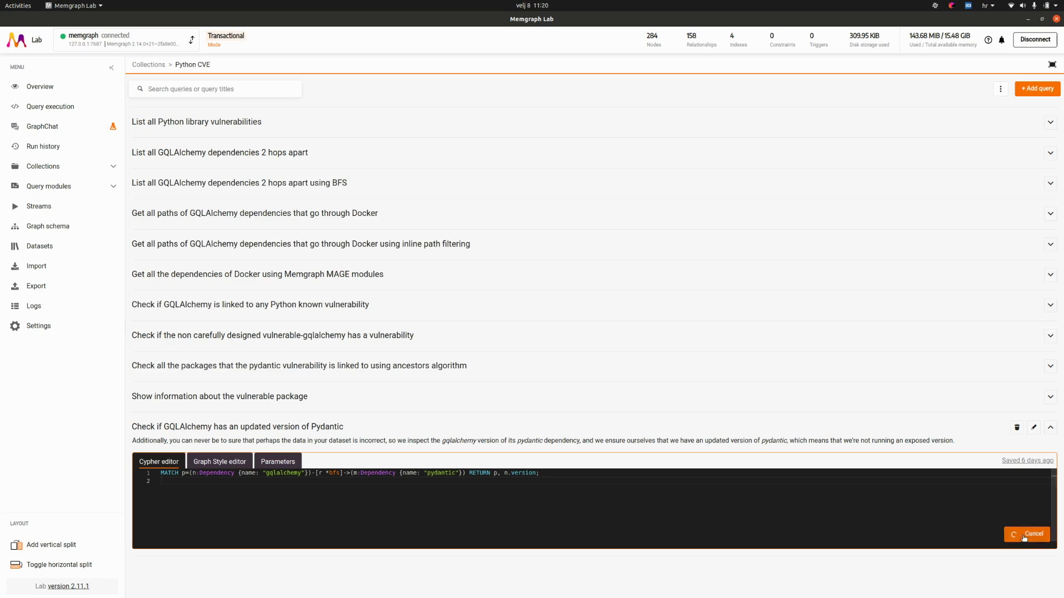
click(1029, 534)
scroll(1054, 446, down, 1)
scroll(1055, 446, down, 3)
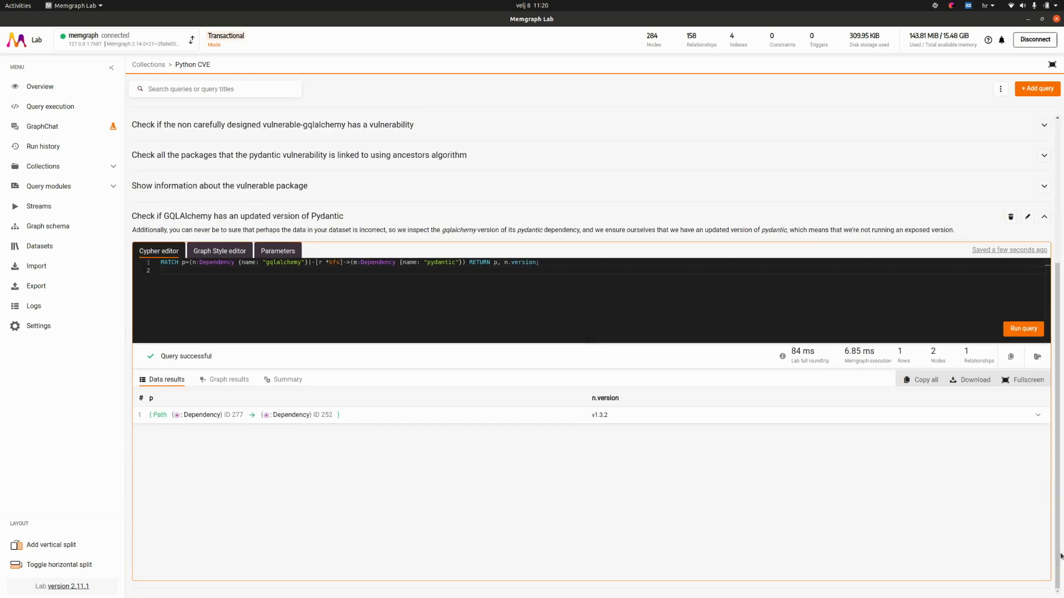
Check the n.version value returned by the updated Pydantic version query, and collapse that query.
double_click(601, 417)
click(390, 302)
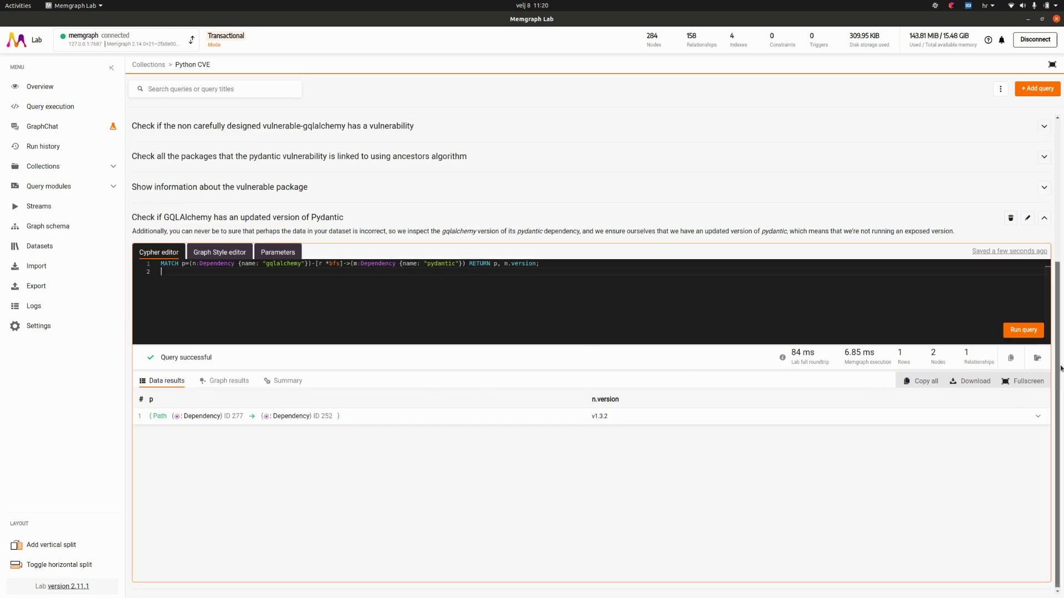
drag(1059, 375, 1061, 217)
click(1043, 427)
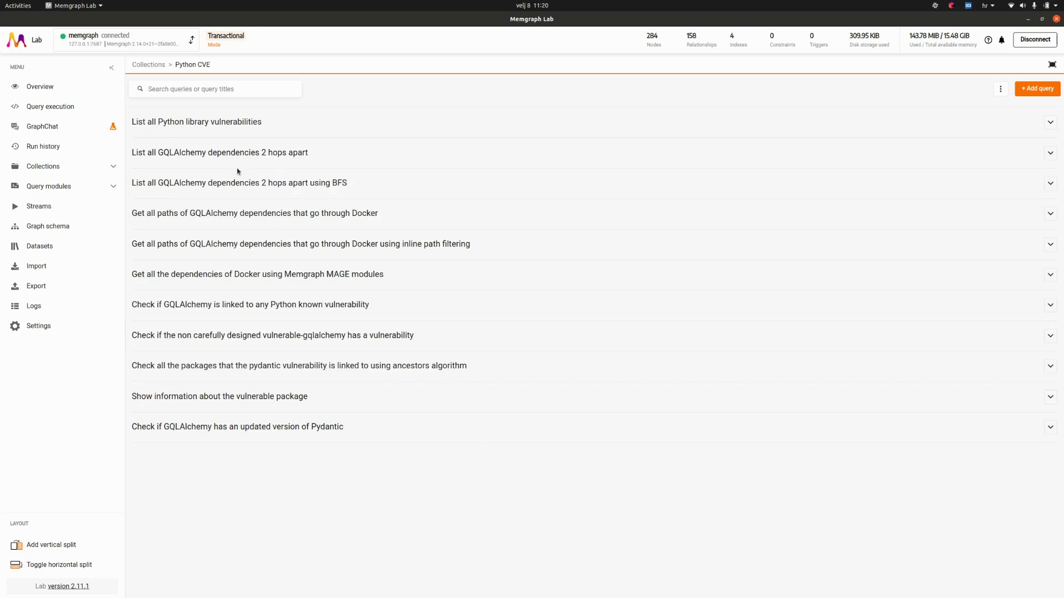
Open the graph schema and move the Dependency node farther from the PythonCve node.
click(58, 268)
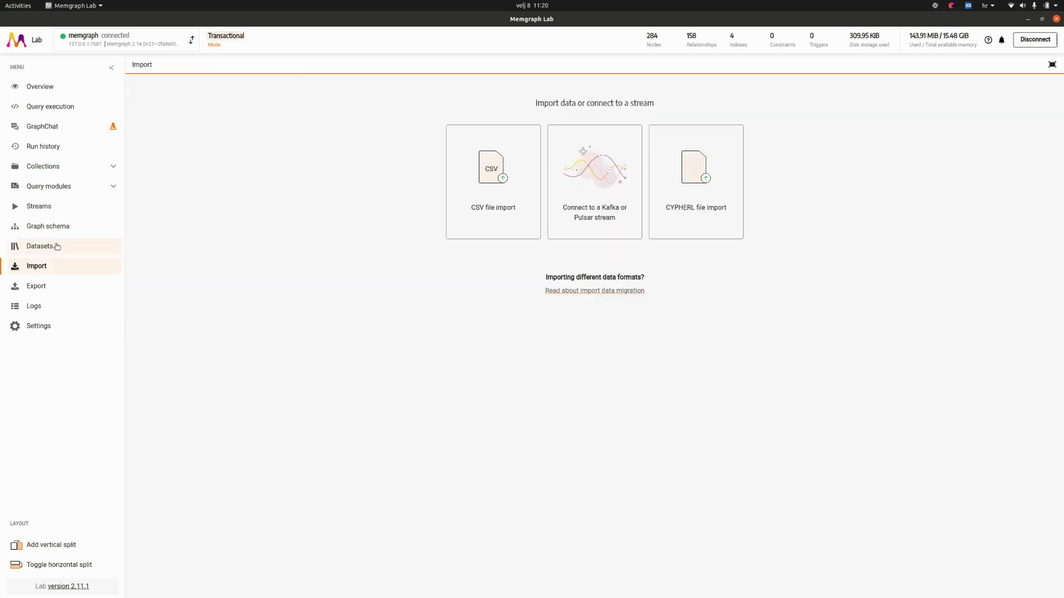
click(55, 227)
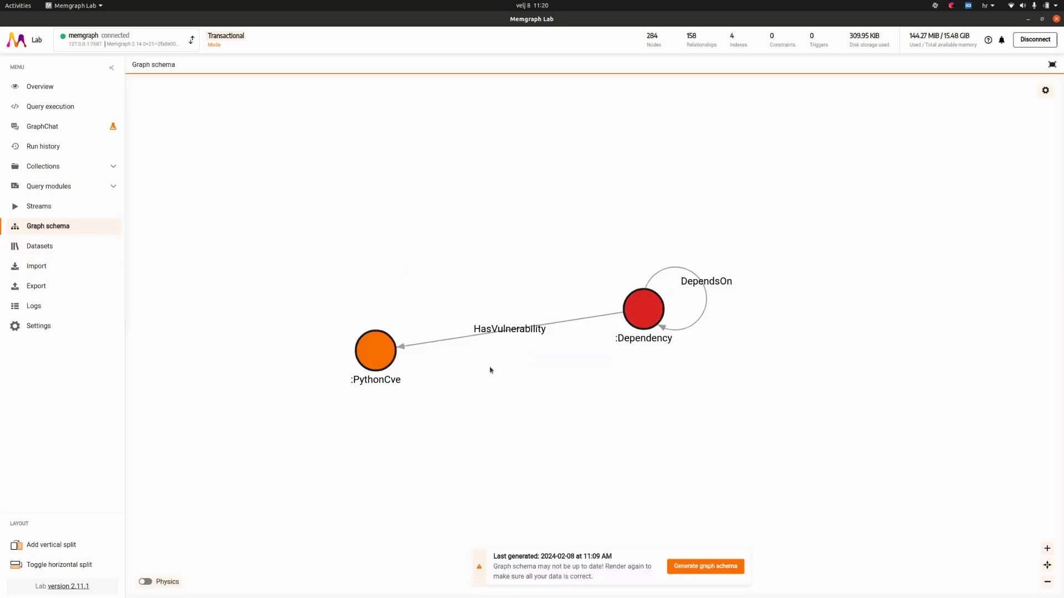
drag(659, 308, 775, 314)
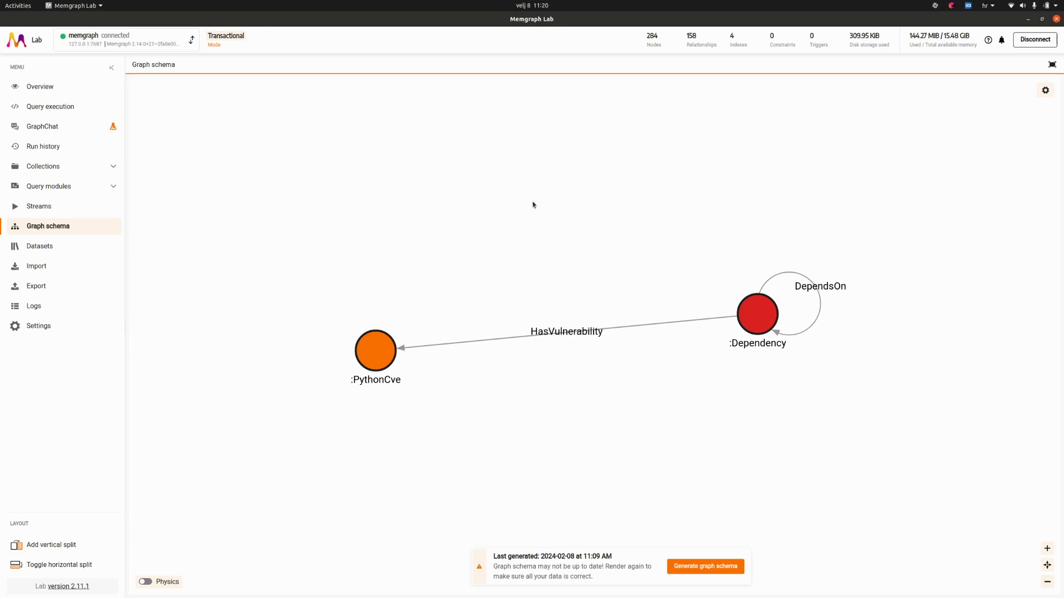
Regenerate the graph schema and spread its Dependency node away from PythonCve again.
click(706, 565)
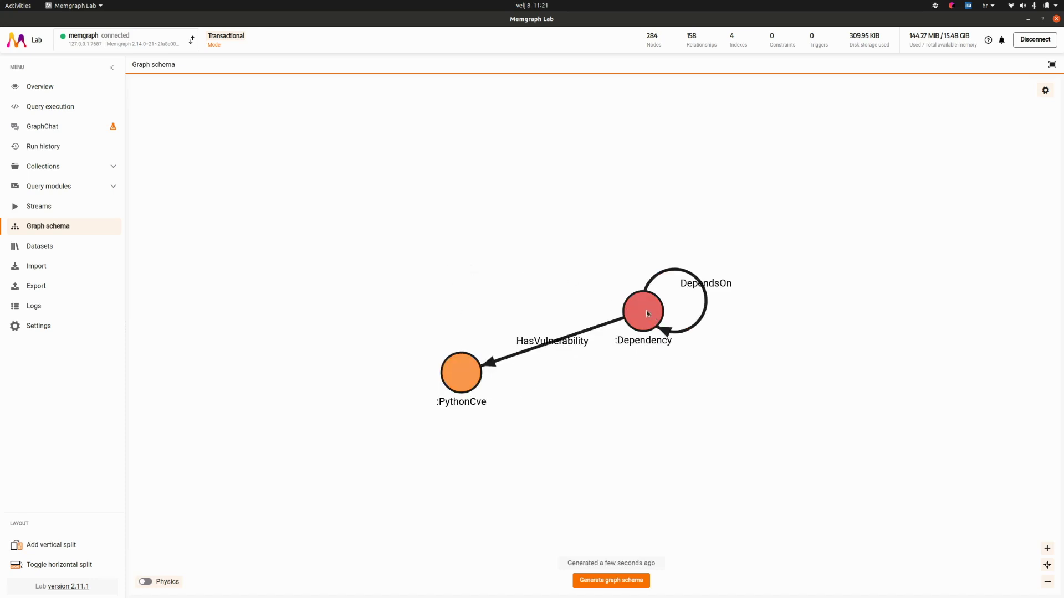
drag(647, 311, 731, 307)
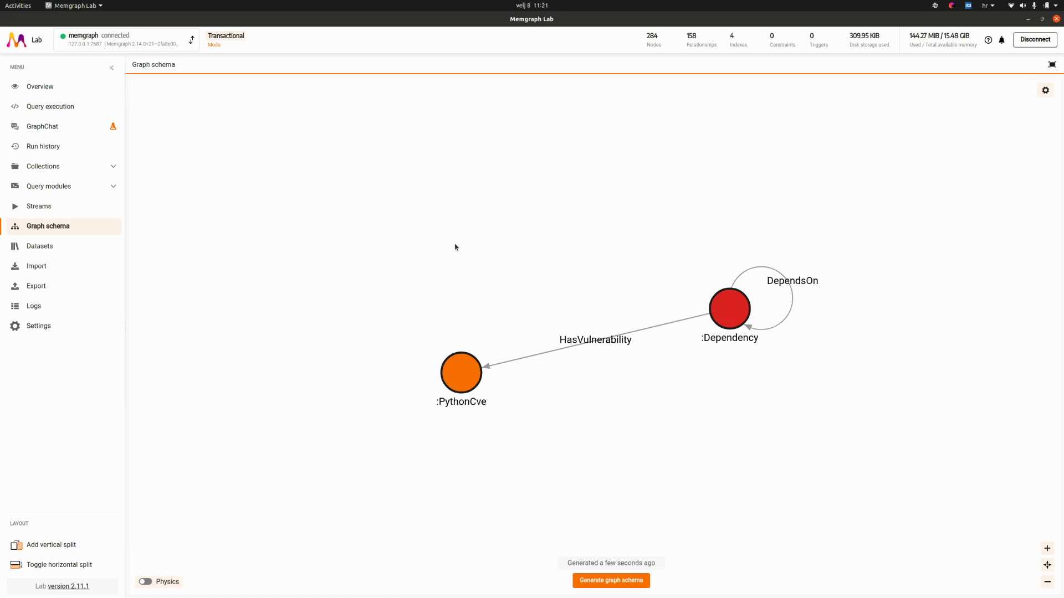